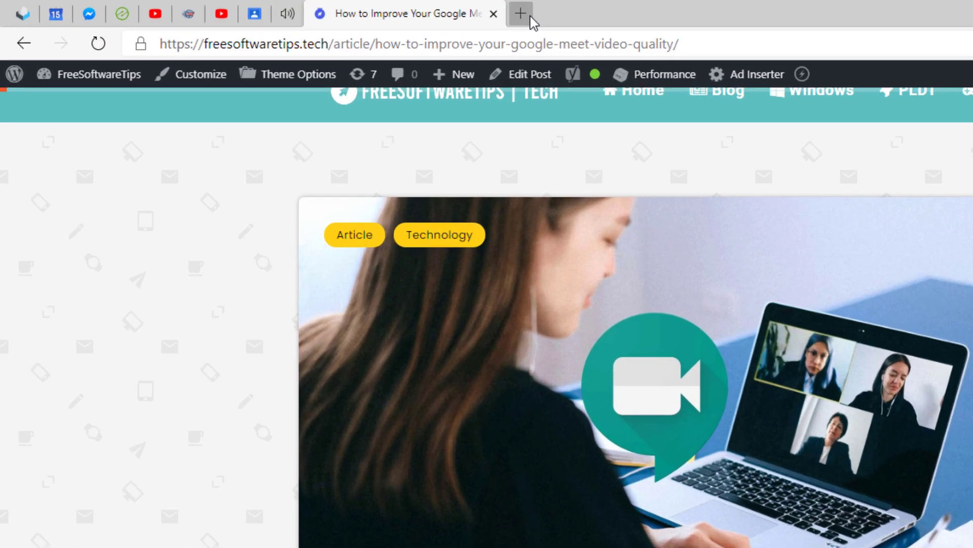
Open meet.google.com in a new browser tab.
click(311, 7)
text(meet.google.com)
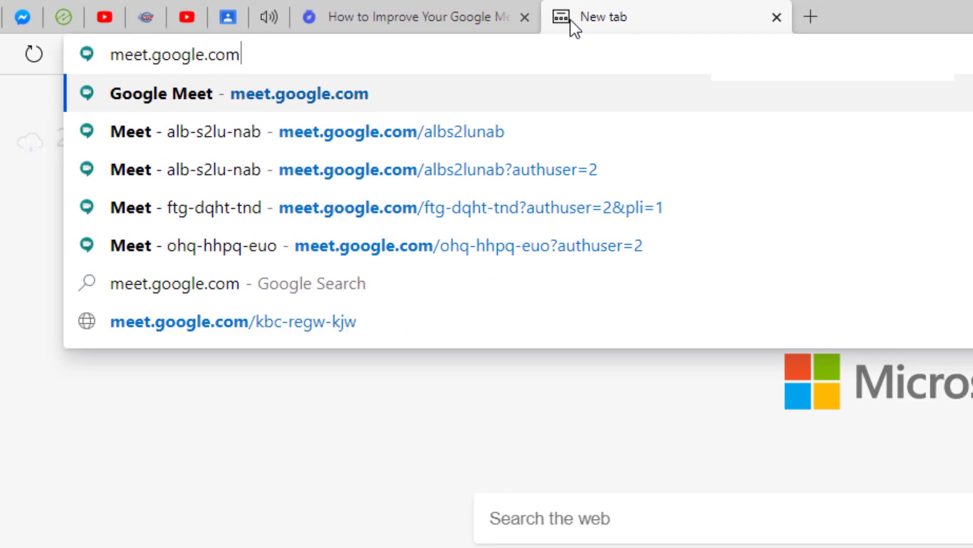
key(Return)
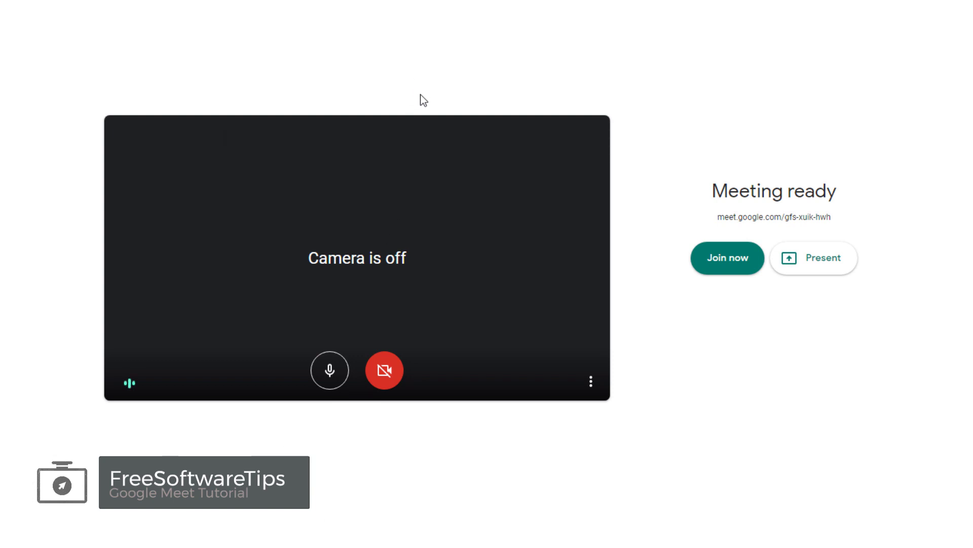
Set both the send and receive resolution of the meeting's video settings to High definition (720p).
click(588, 385)
click(509, 284)
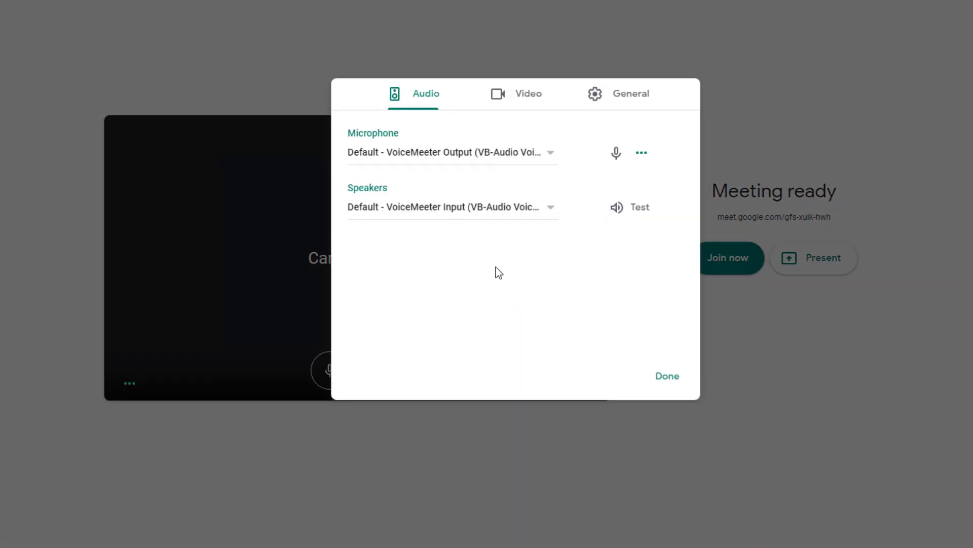
click(517, 93)
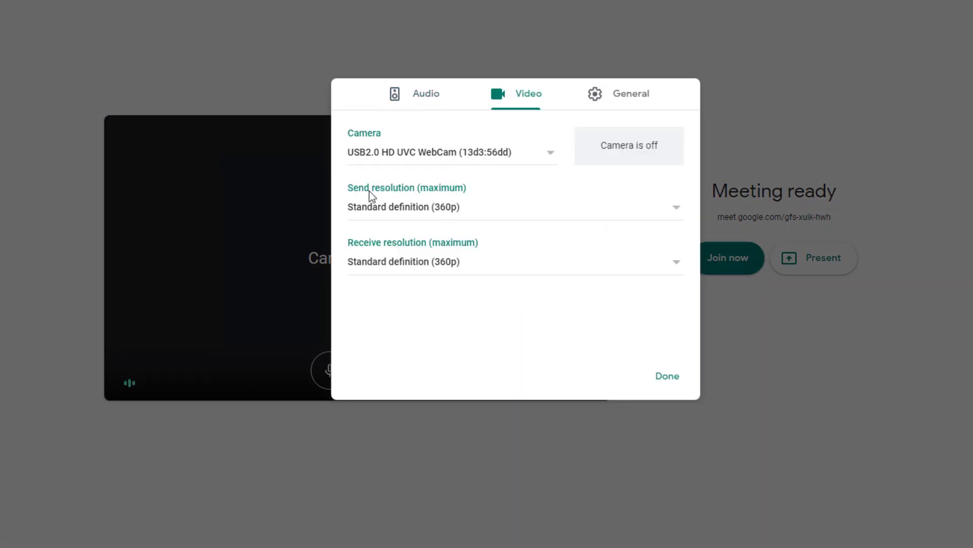
click(375, 216)
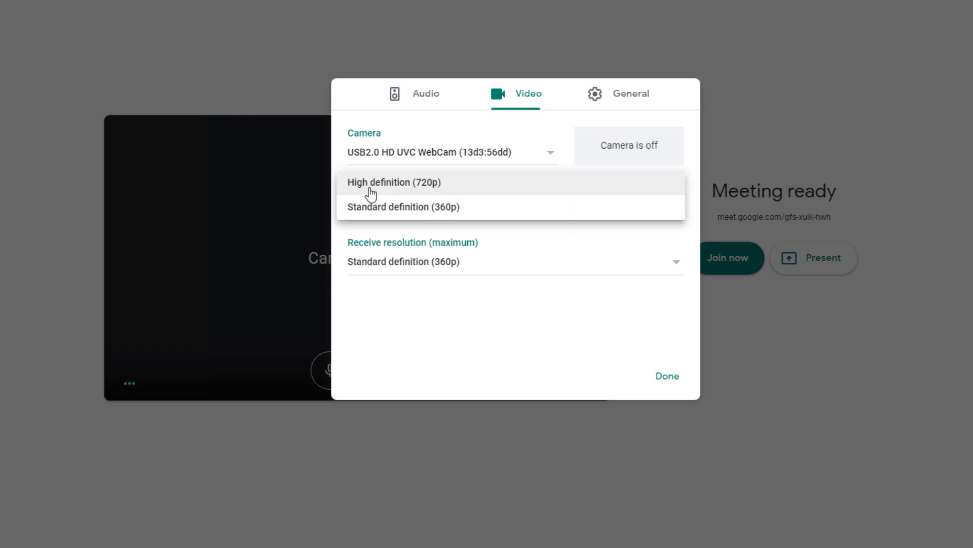
click(378, 192)
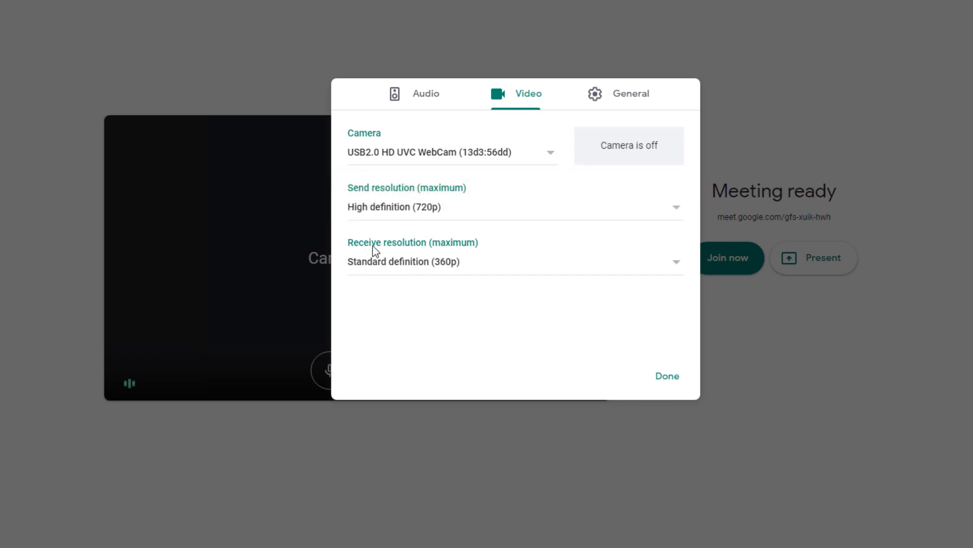
click(363, 271)
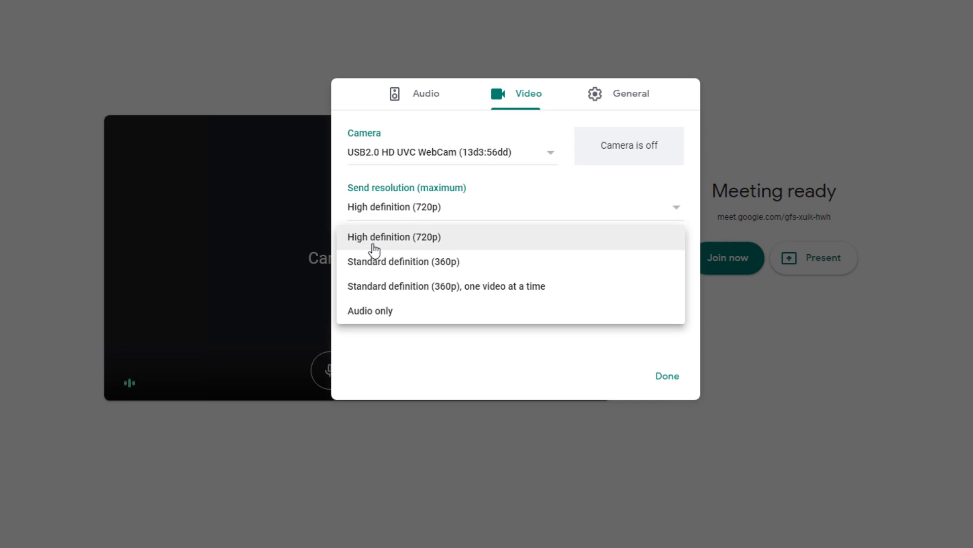
click(376, 247)
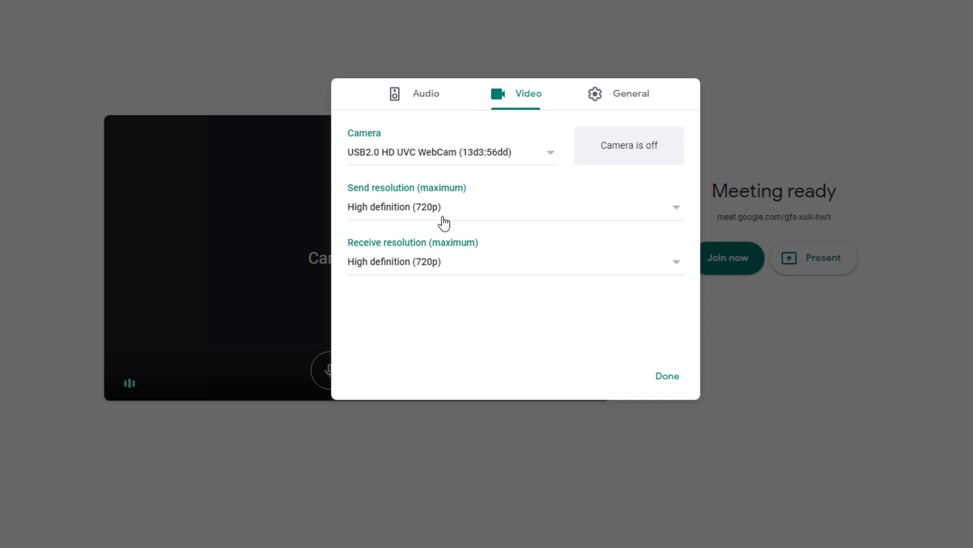
click(668, 377)
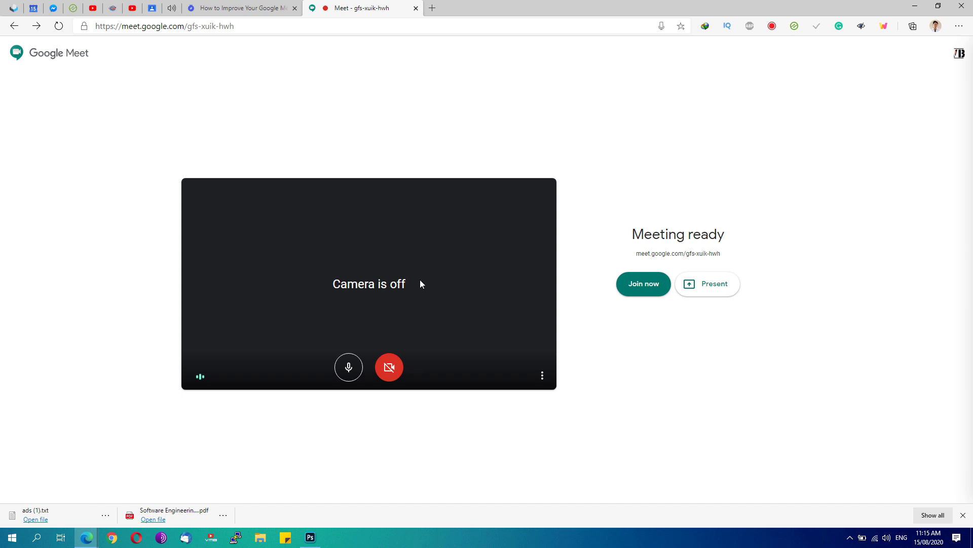
Minimize the browser and open Device Manager through a Windows search.
click(915, 6)
click(855, 14)
click(361, 226)
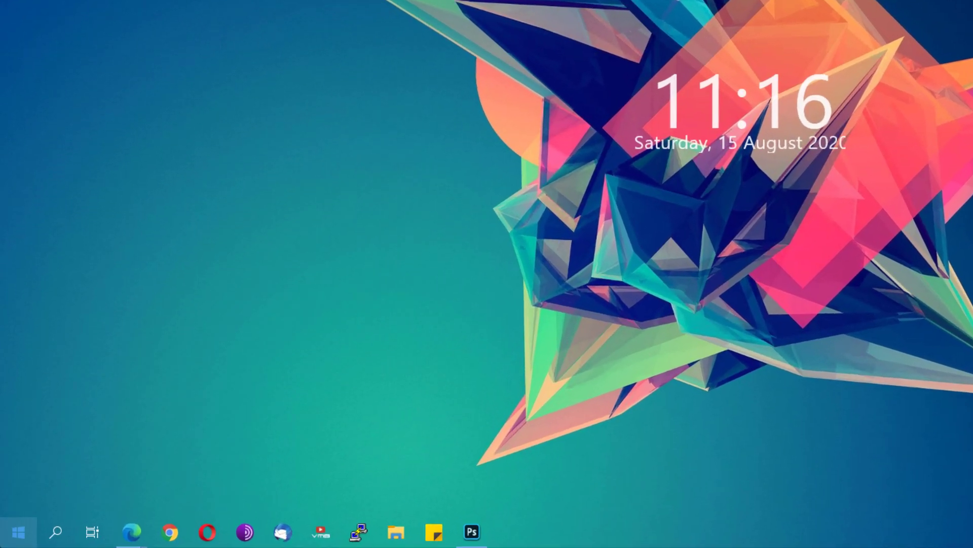
key(super)
text(device manager)
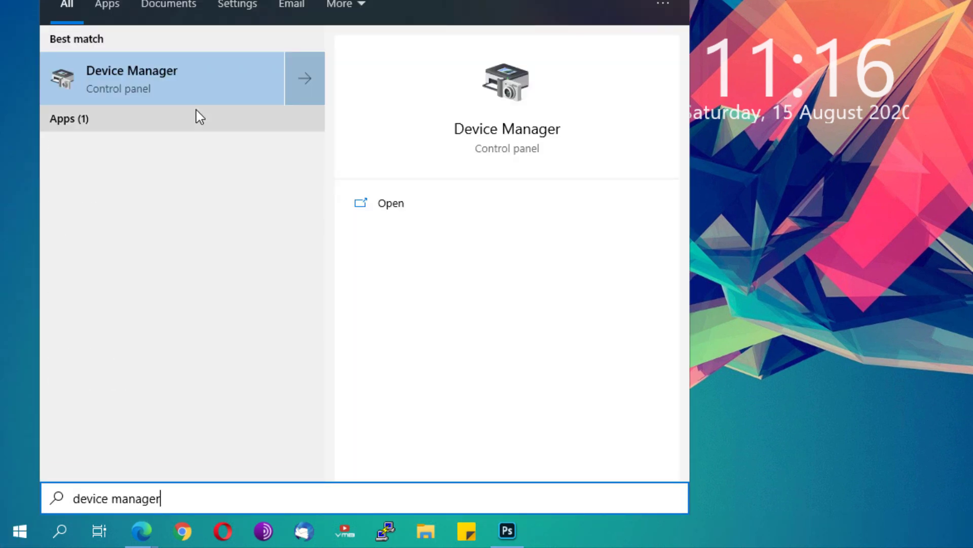
click(151, 93)
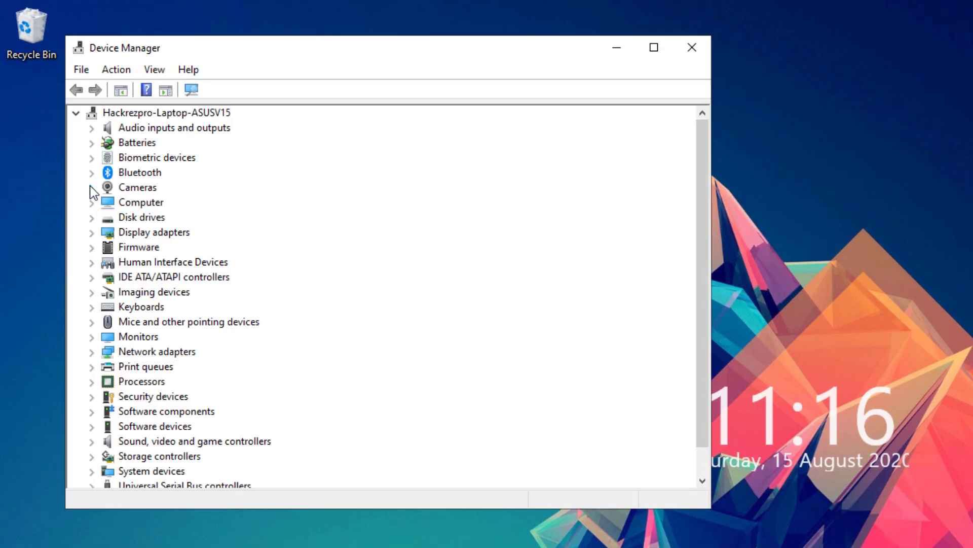
Search automatically for an updated driver for the USB2.0 HD UVC WebCam, and close Device Manager.
click(91, 187)
click(145, 204)
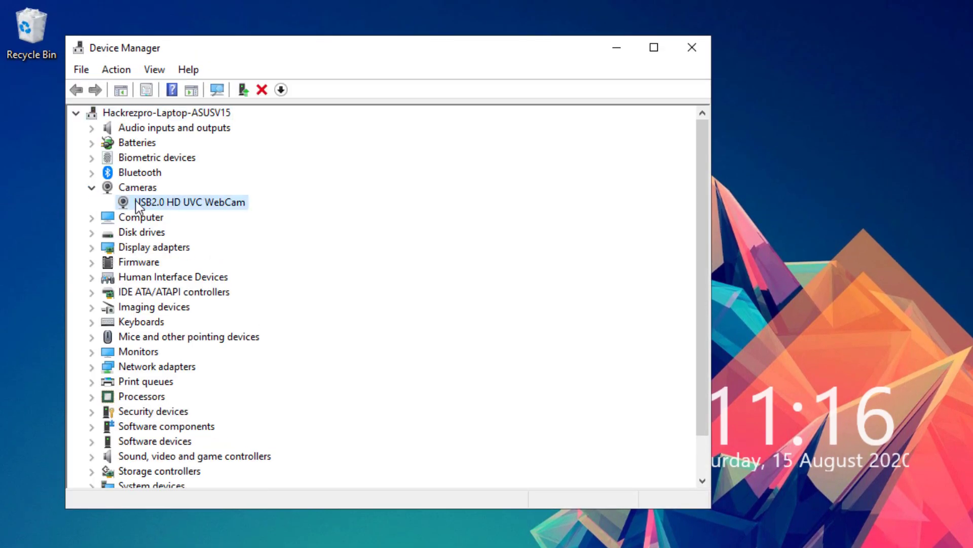
right_click(185, 205)
right_click(154, 203)
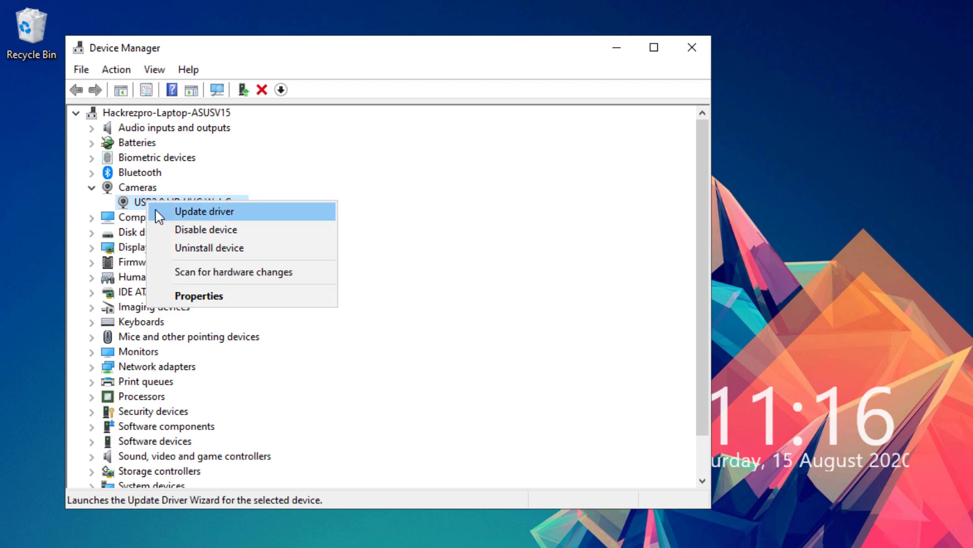
click(175, 211)
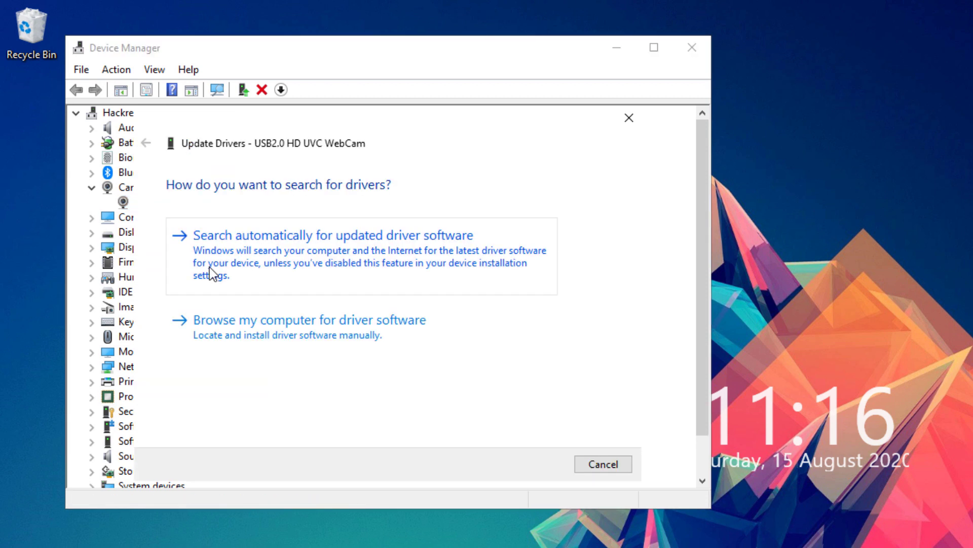
click(312, 260)
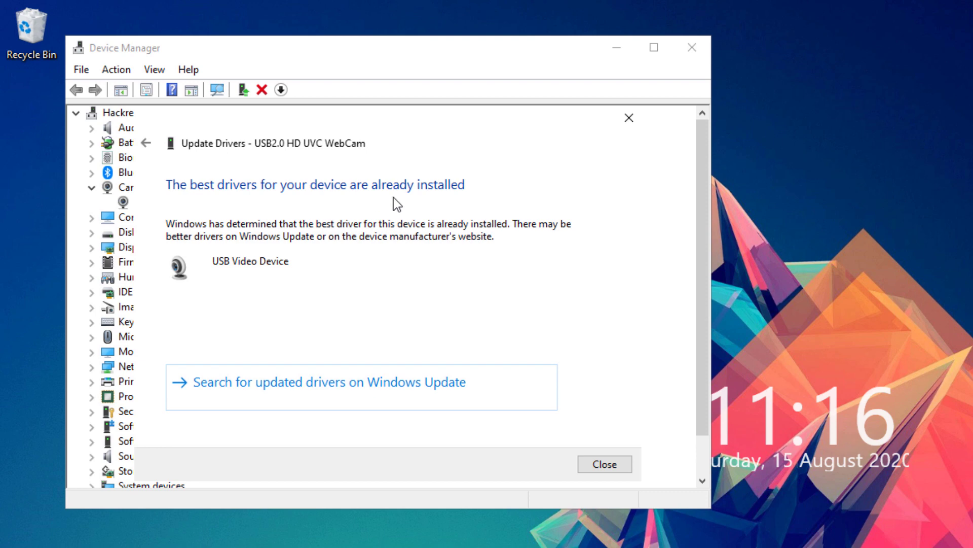
click(604, 467)
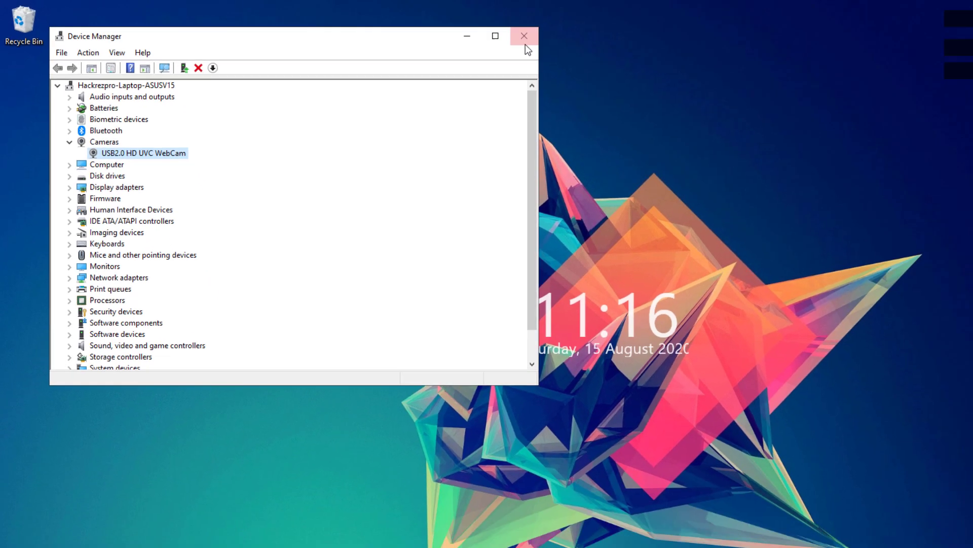
click(692, 47)
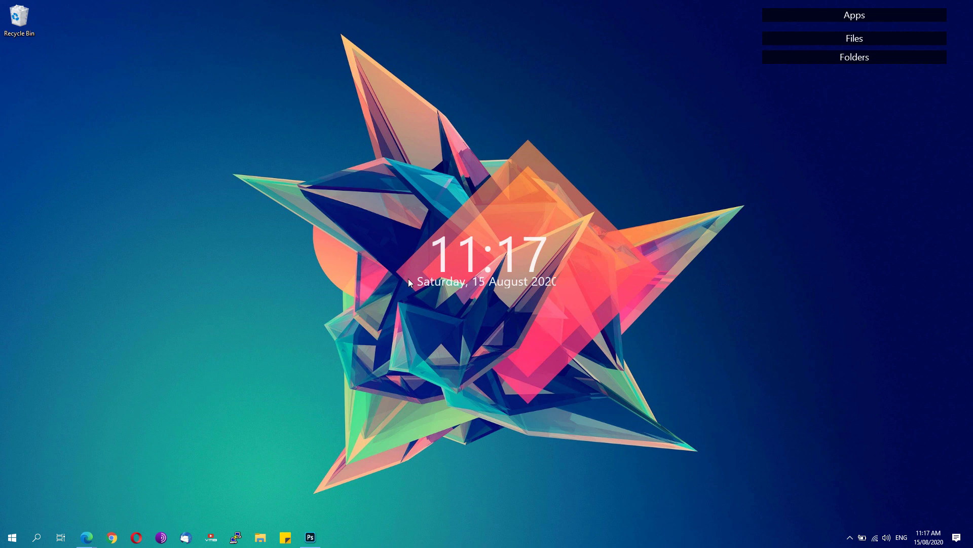
Return to the browser and view the Windows installer options on the OBS Studio download page.
mouse_move(87, 536)
click(87, 504)
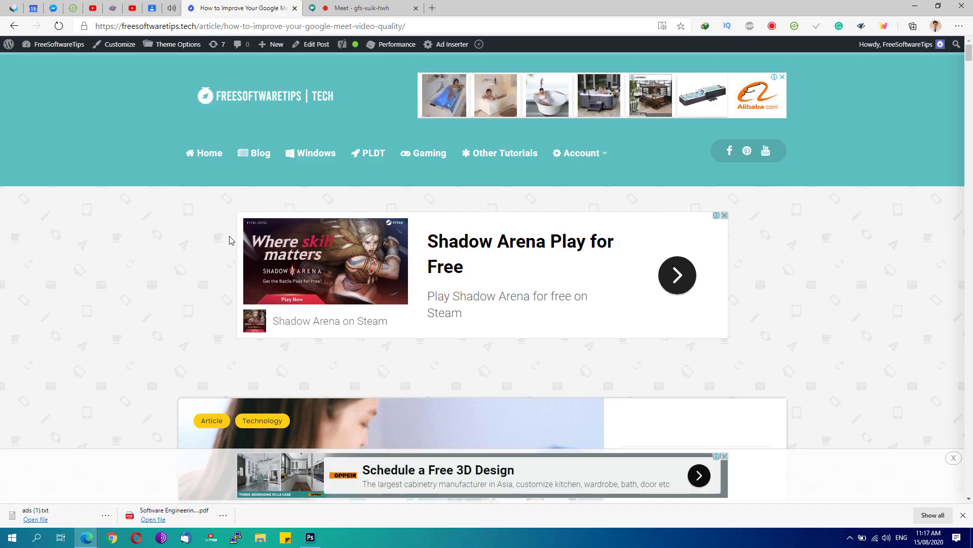
drag(966, 54, 962, 169)
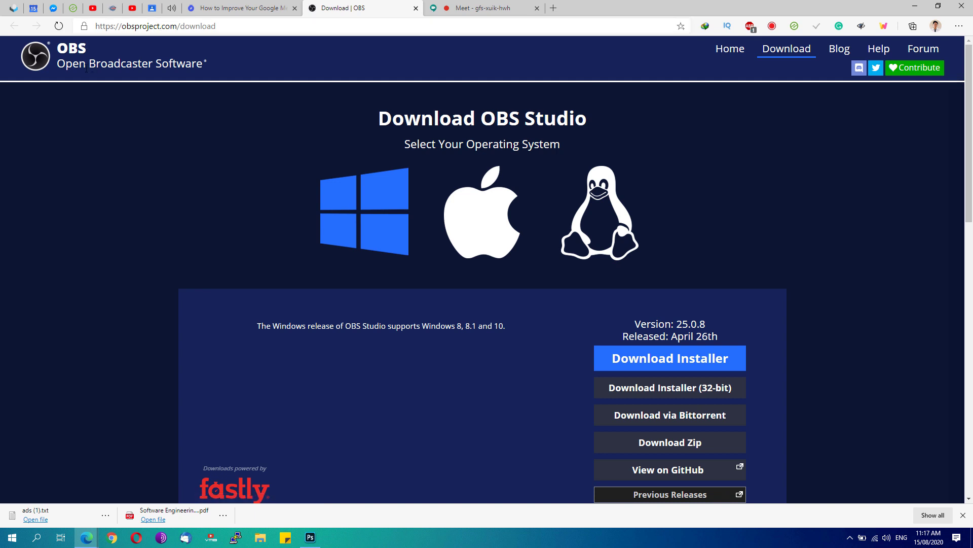
scroll(507, 157, down, 3)
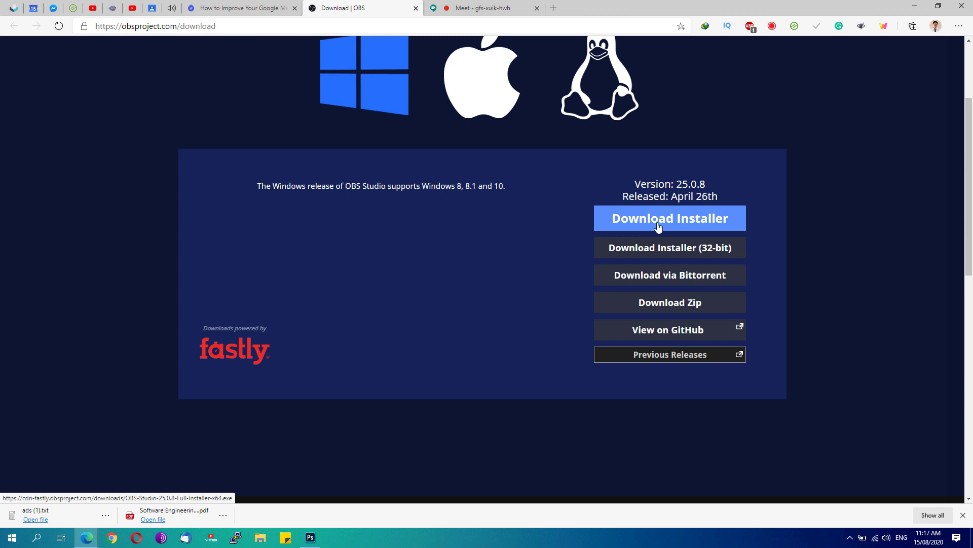
Minimize the browser and launch OBS Studio (64bit) through a Windows search.
click(915, 6)
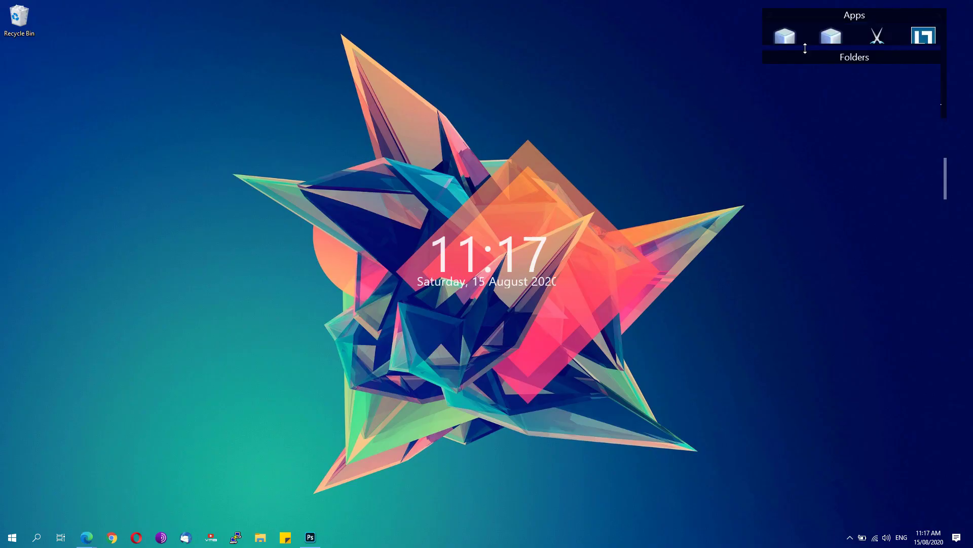
click(18, 532)
text(obs)
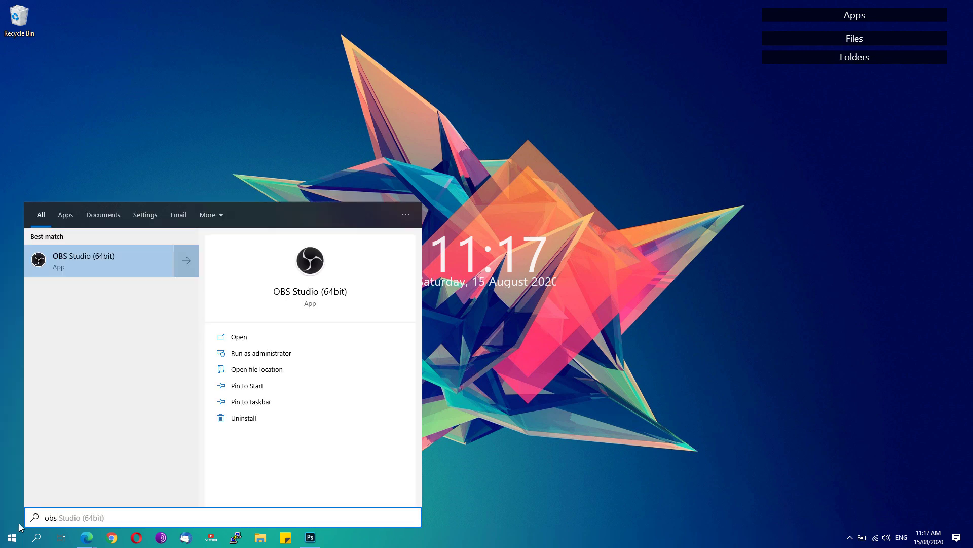
click(150, 270)
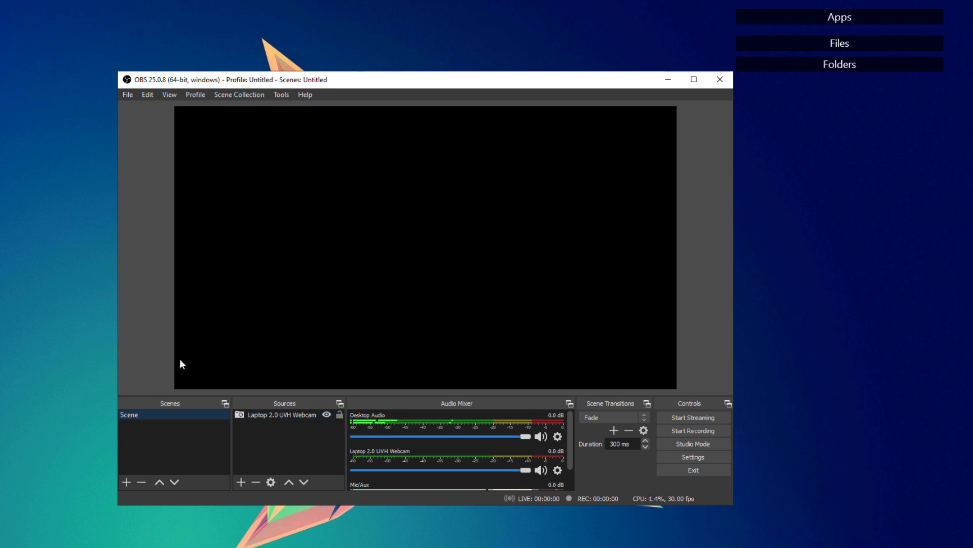
Add a new Video Capture Device source to the scene, keeping the default name and source visibility.
right_click(270, 416)
click(270, 427)
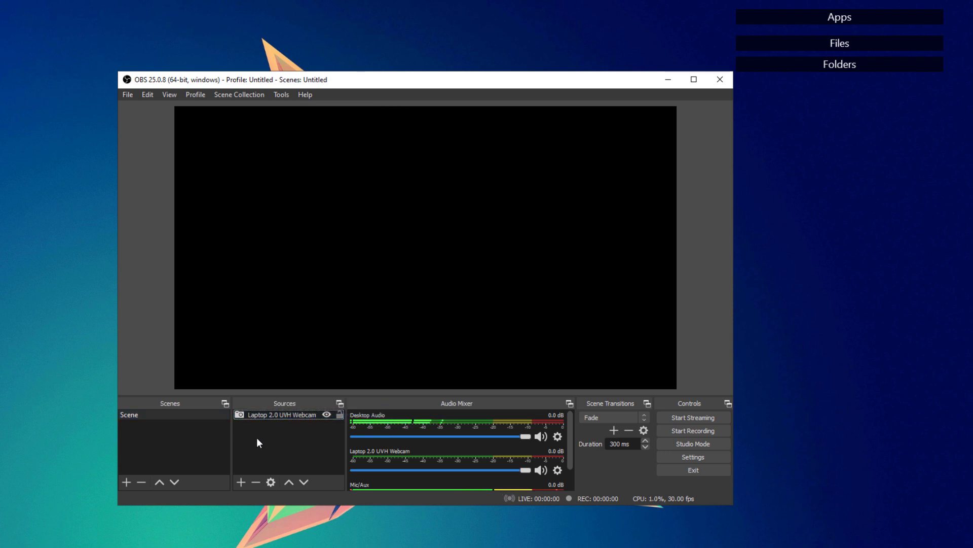
click(241, 483)
click(284, 425)
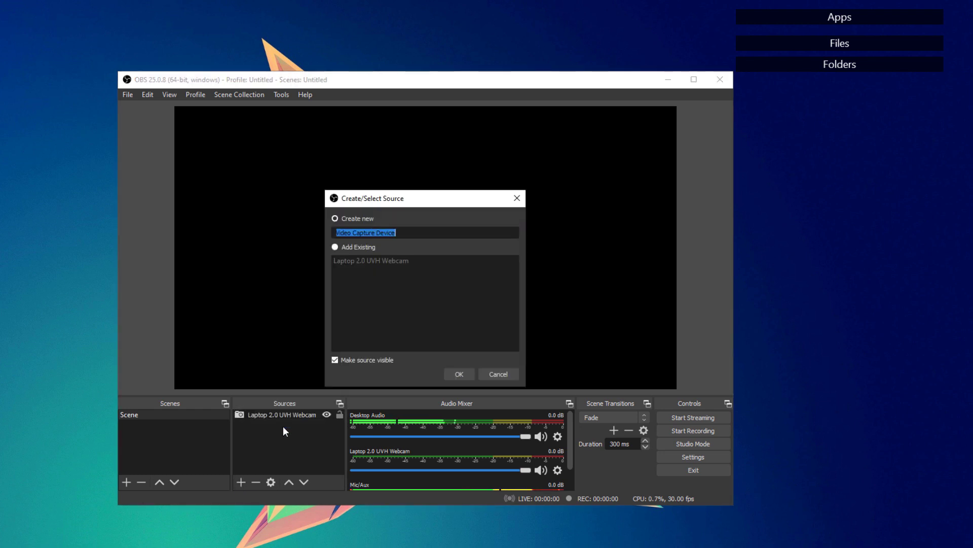
click(460, 374)
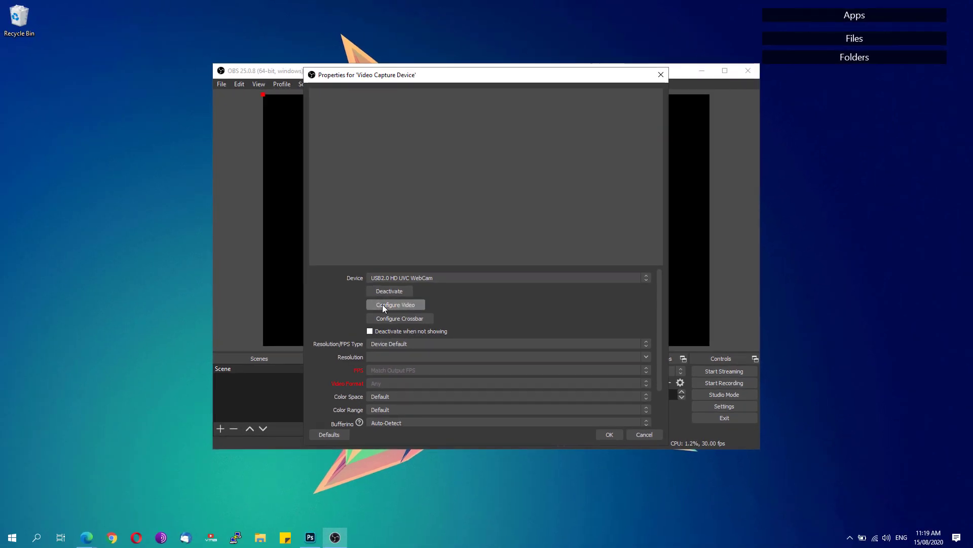
Open the video configuration of the USB2.0 HD UVC WebCam and turn off Low Light Compensation.
click(384, 305)
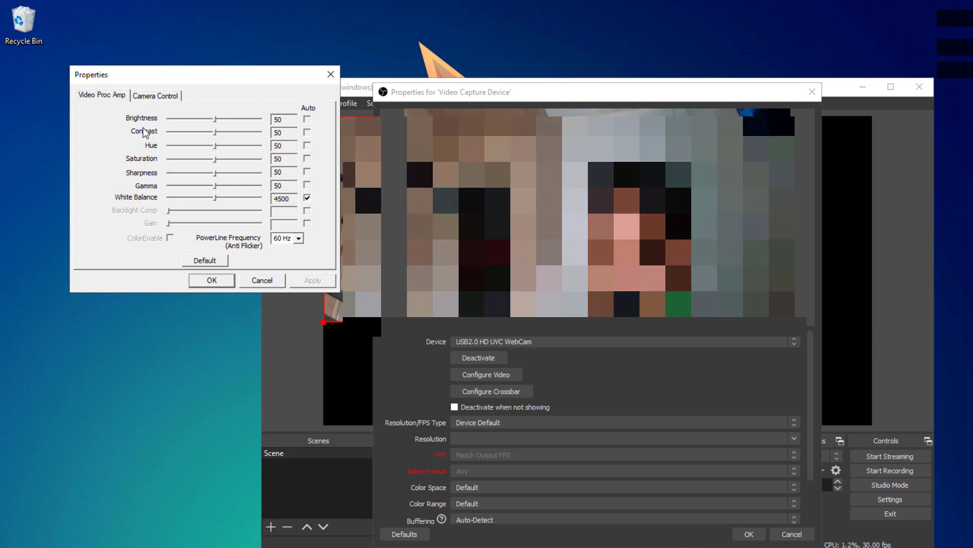
click(151, 97)
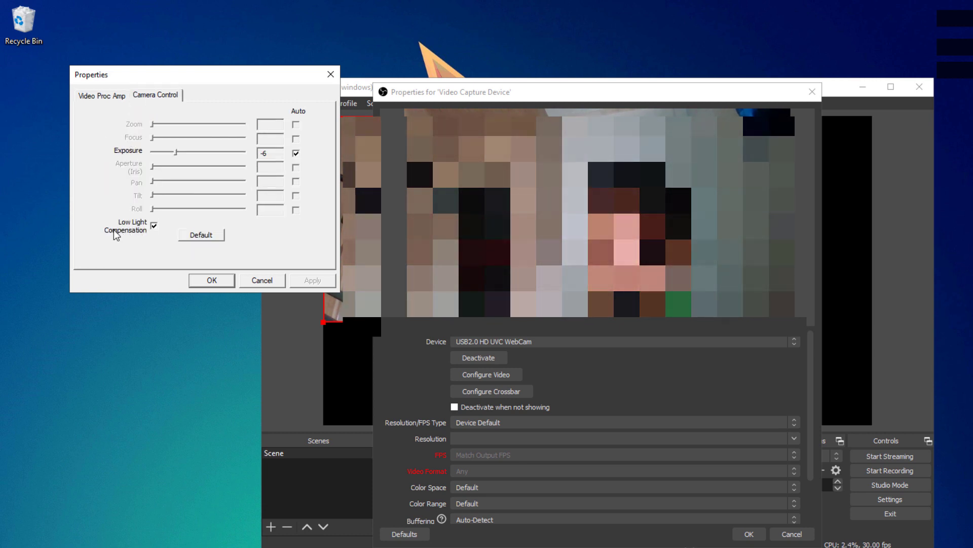
click(154, 225)
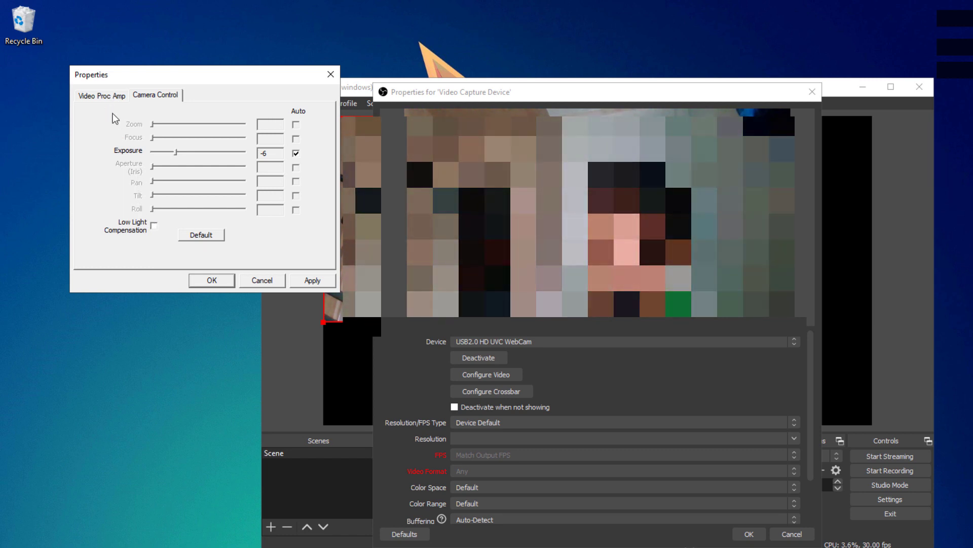
Raise the webcam's Sharpness to 100 in the video image settings, testing the lowest value along the way.
click(82, 99)
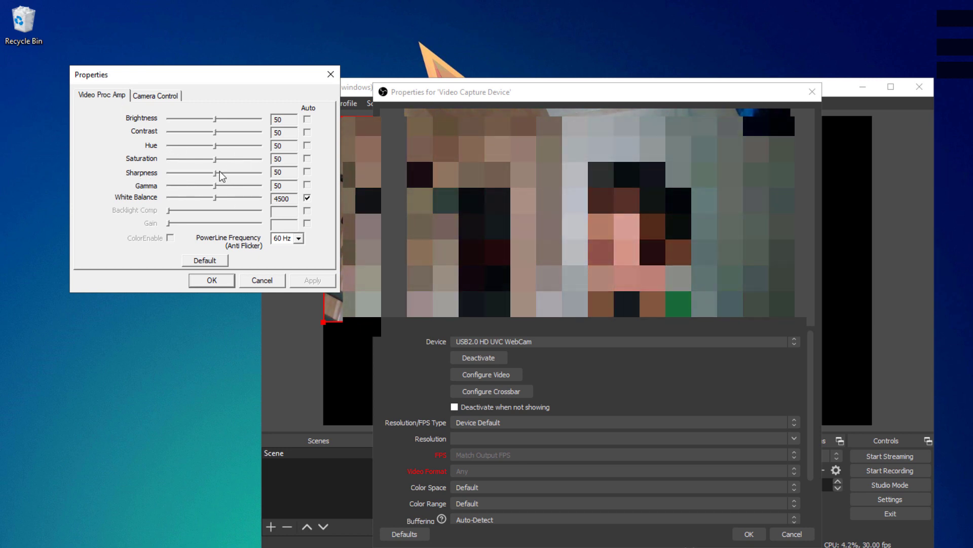
drag(217, 171, 261, 172)
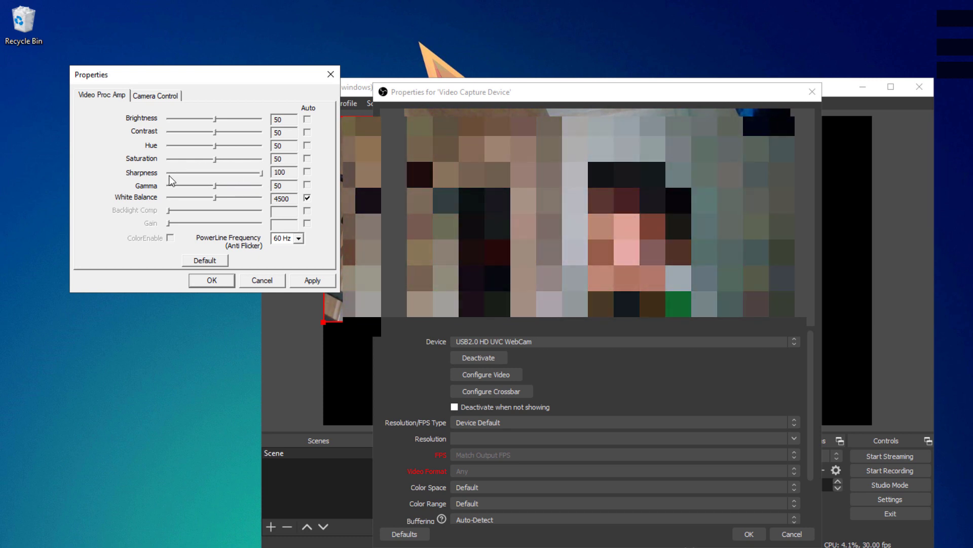
drag(261, 172, 130, 178)
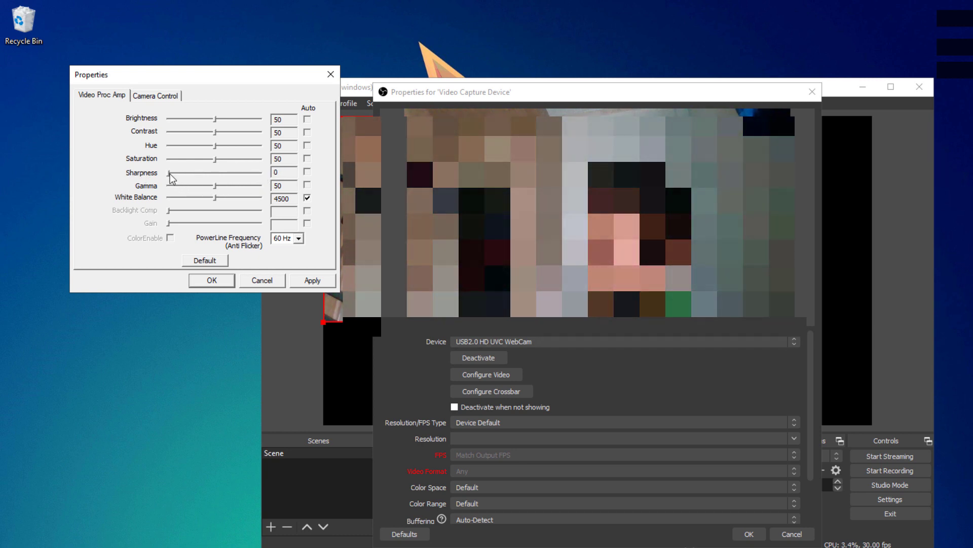
drag(169, 173, 264, 179)
click(235, 175)
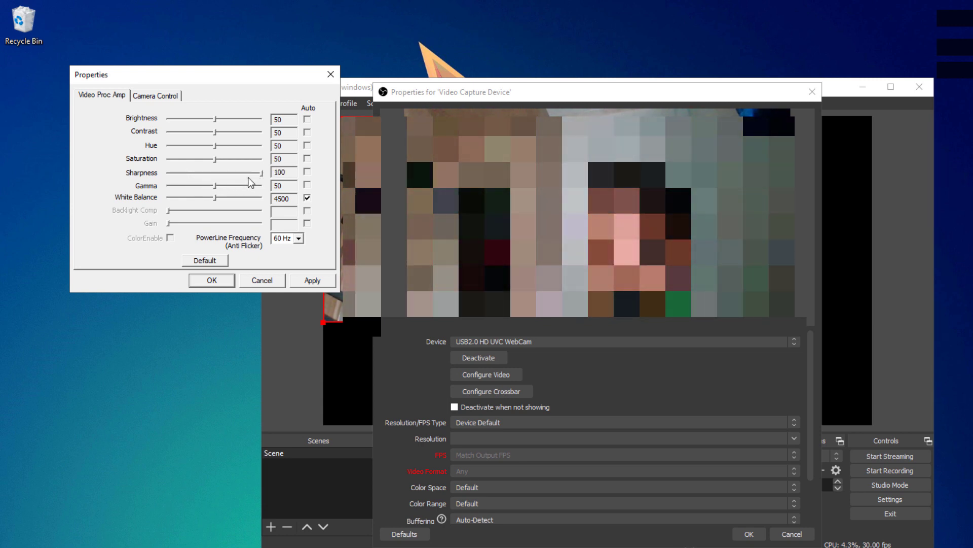
Set the webcam's Brightness to 38, Gamma to 69 and Contrast to 53, and apply the image settings.
click(211, 118)
click(211, 118)
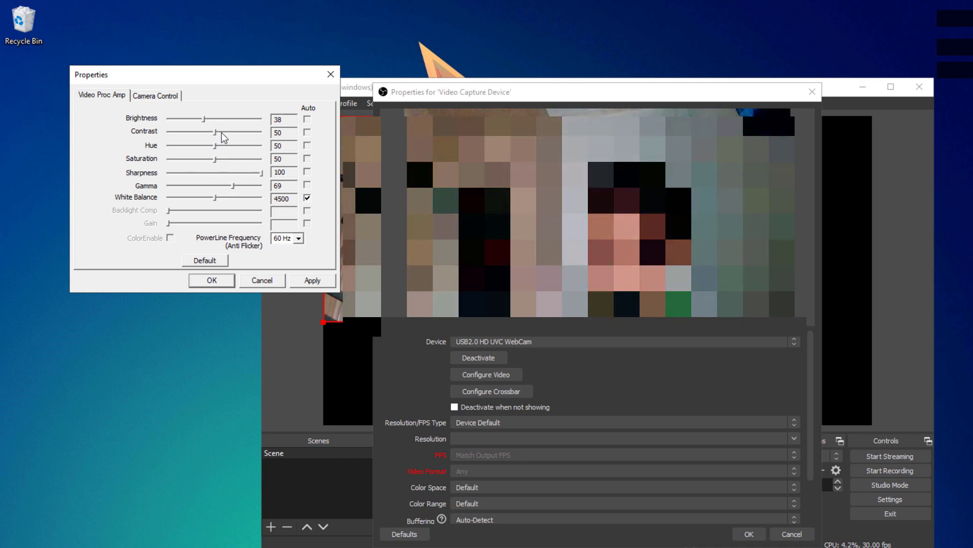
click(211, 132)
drag(211, 132, 218, 133)
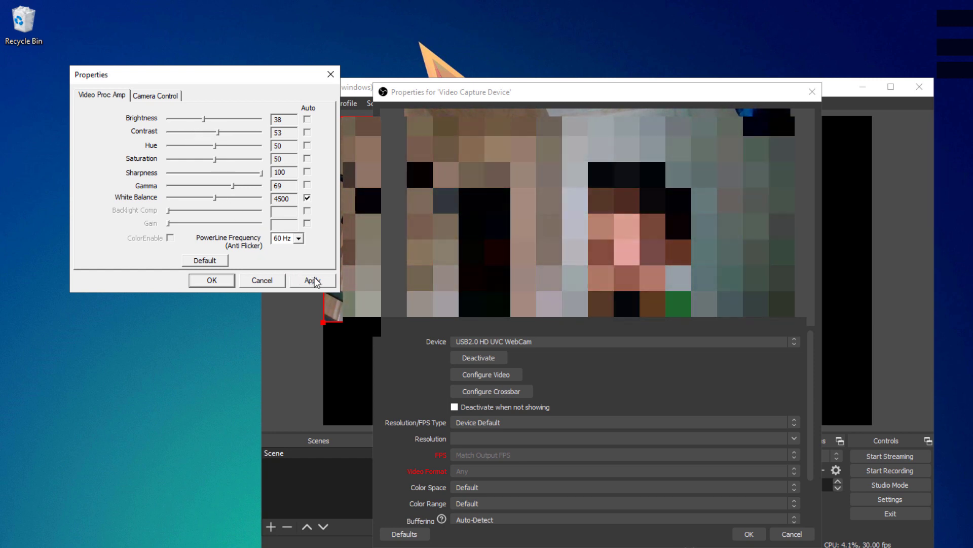
click(311, 281)
click(210, 279)
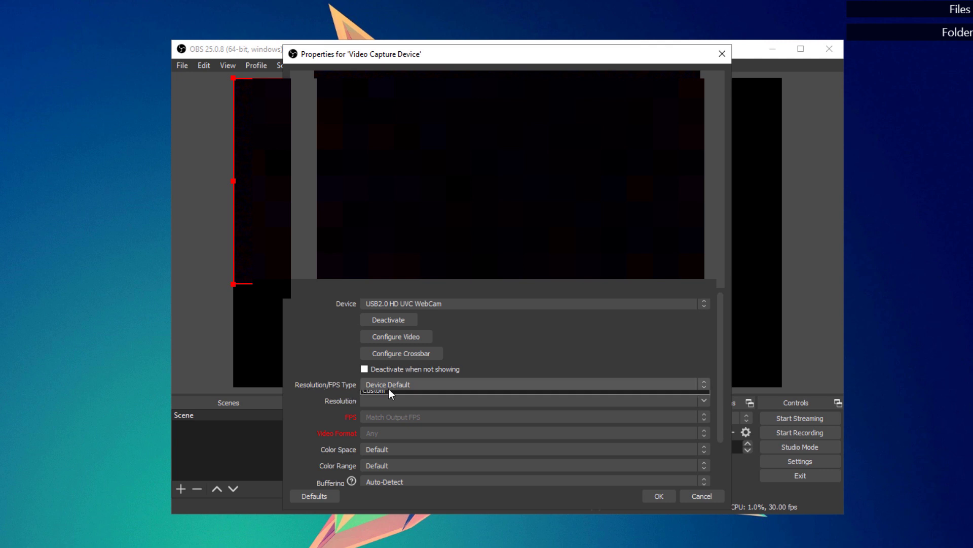
Set the capture device to a Custom resolution type with 1280x720 resolution and Highest FPS.
click(389, 388)
click(368, 403)
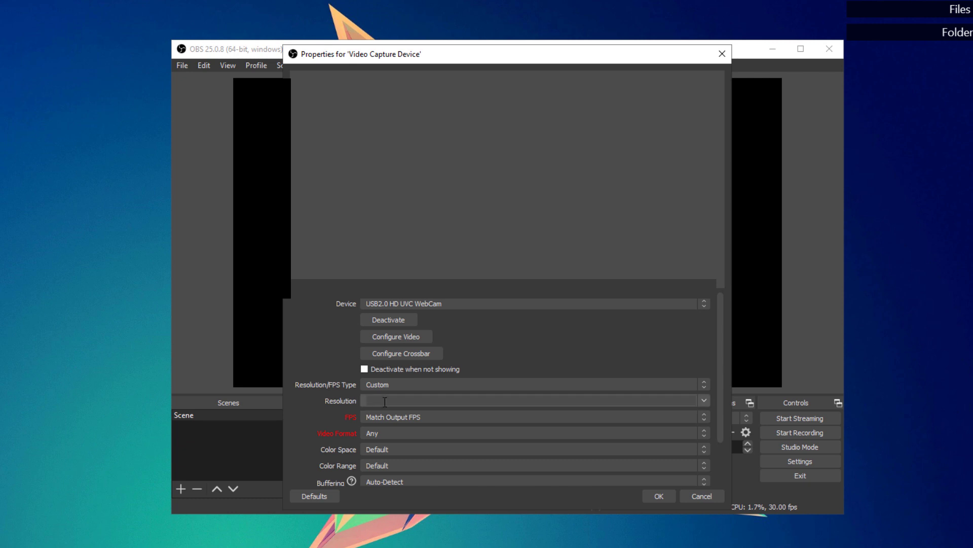
click(704, 401)
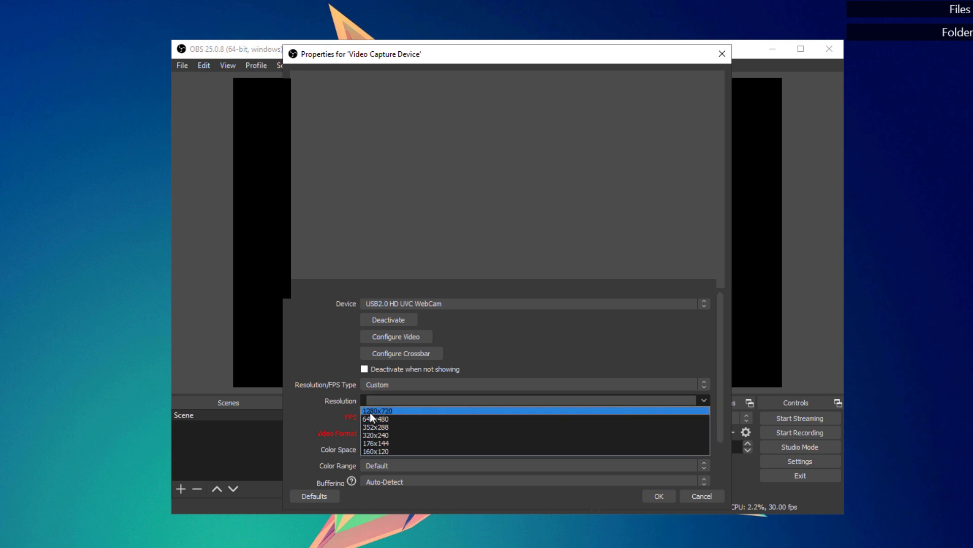
click(393, 413)
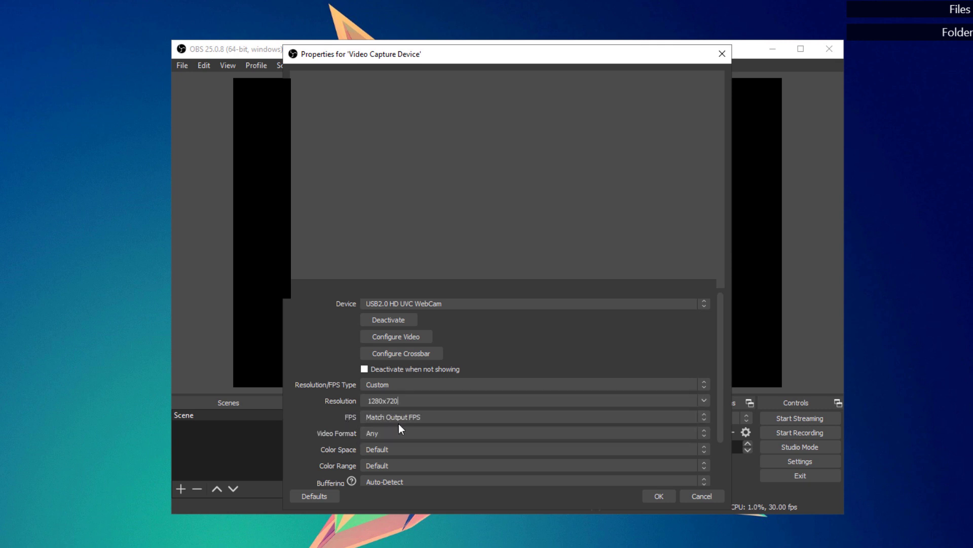
click(398, 416)
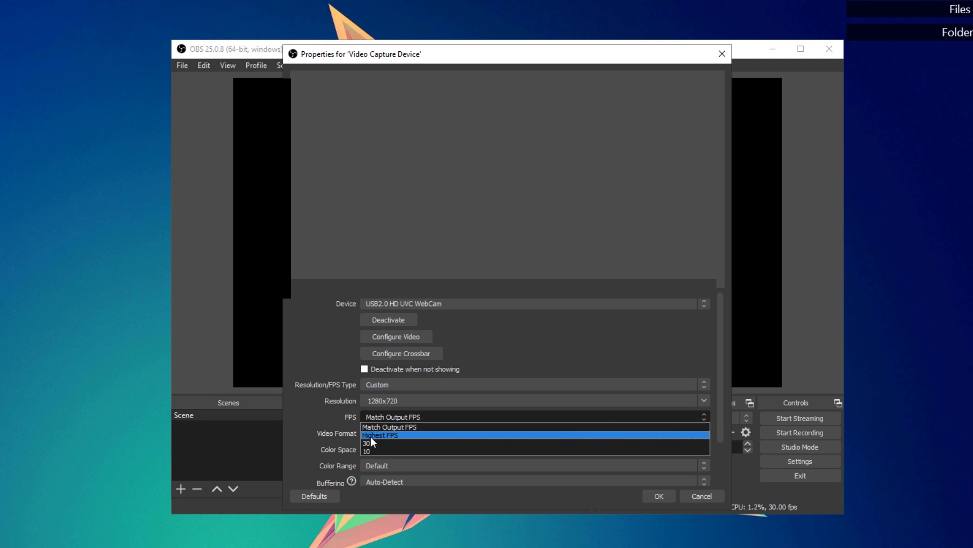
click(370, 435)
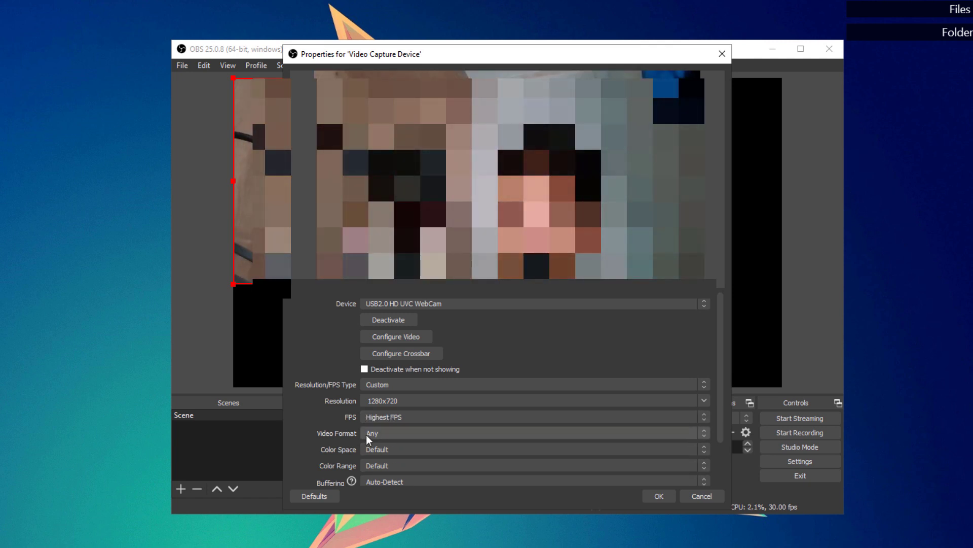
Set the capture device's video format to MJPEG, accept its properties and close OBS Studio.
scroll(352, 421, down, 2)
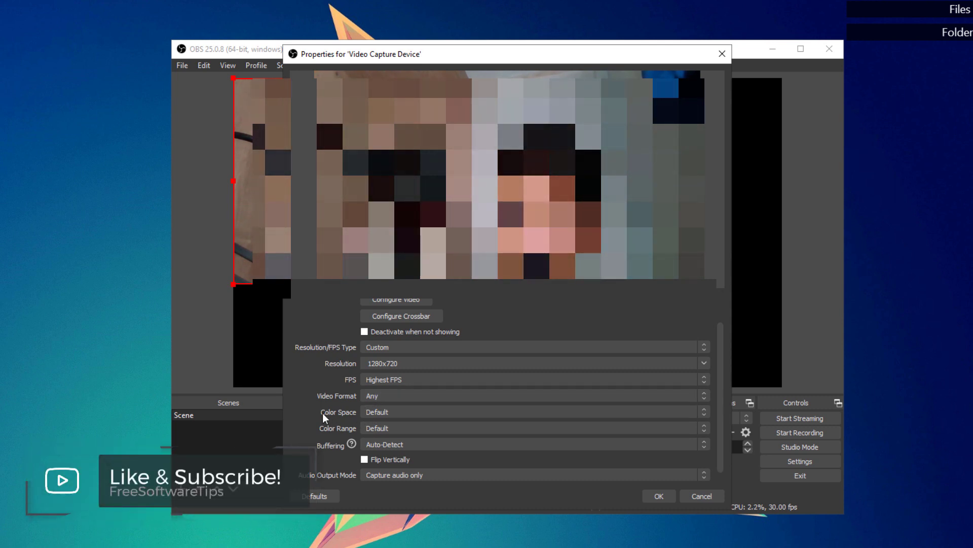
click(377, 396)
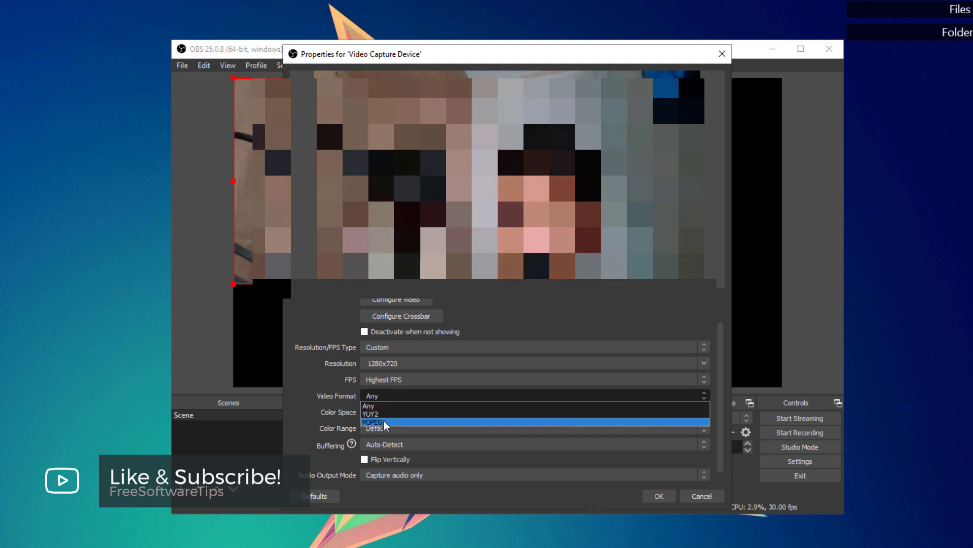
click(384, 421)
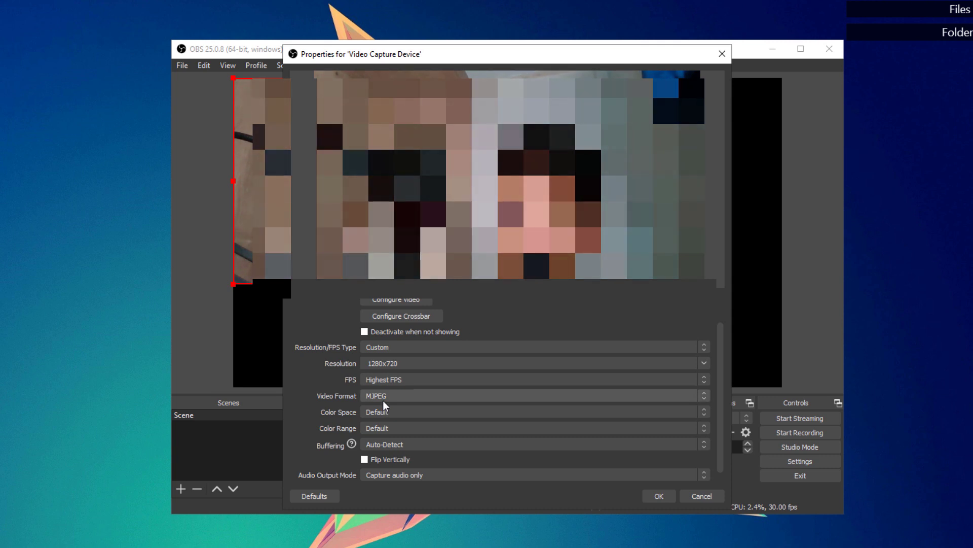
click(384, 404)
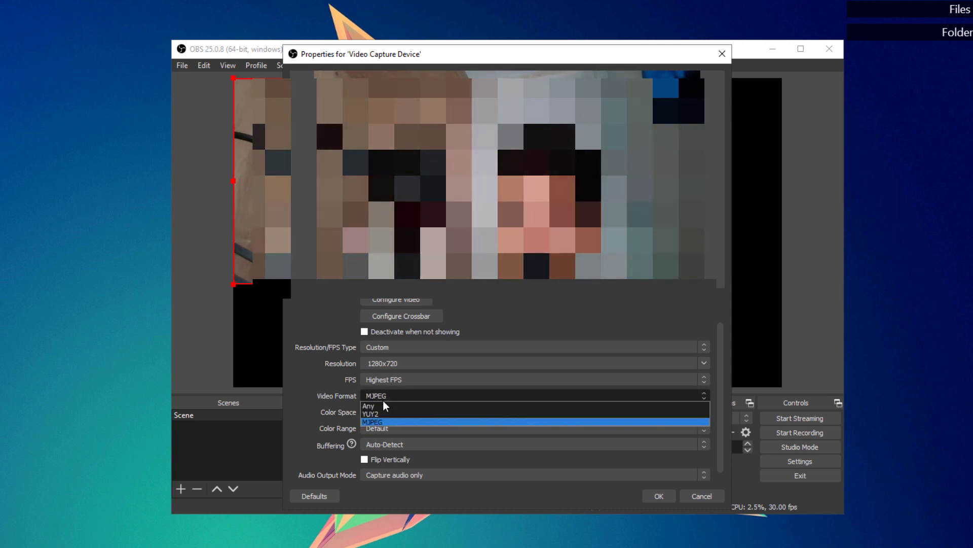
click(384, 400)
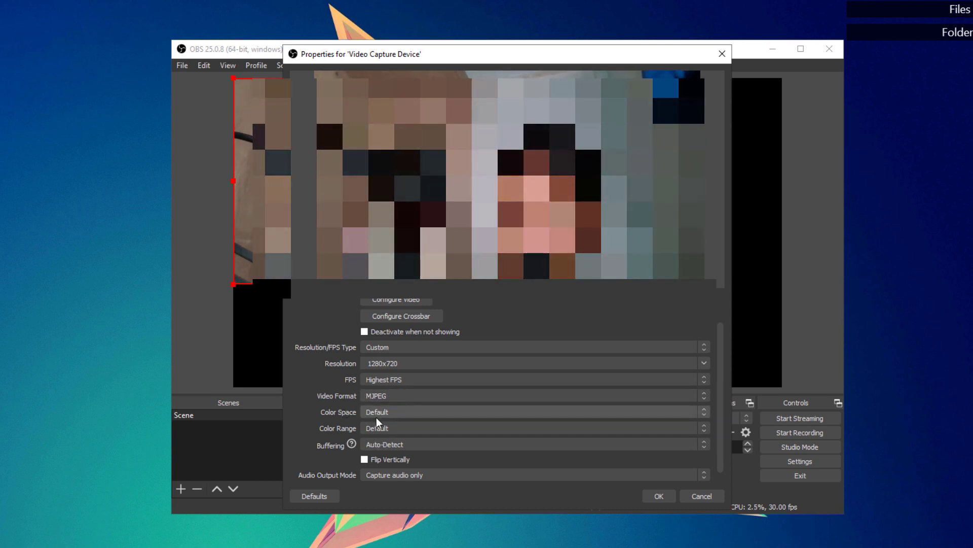
scroll(386, 421, down, 1)
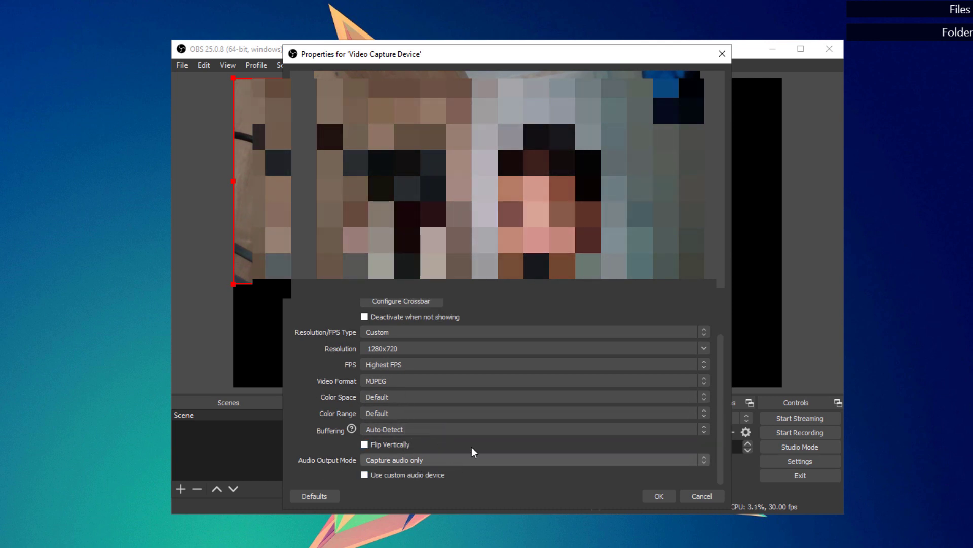
click(652, 498)
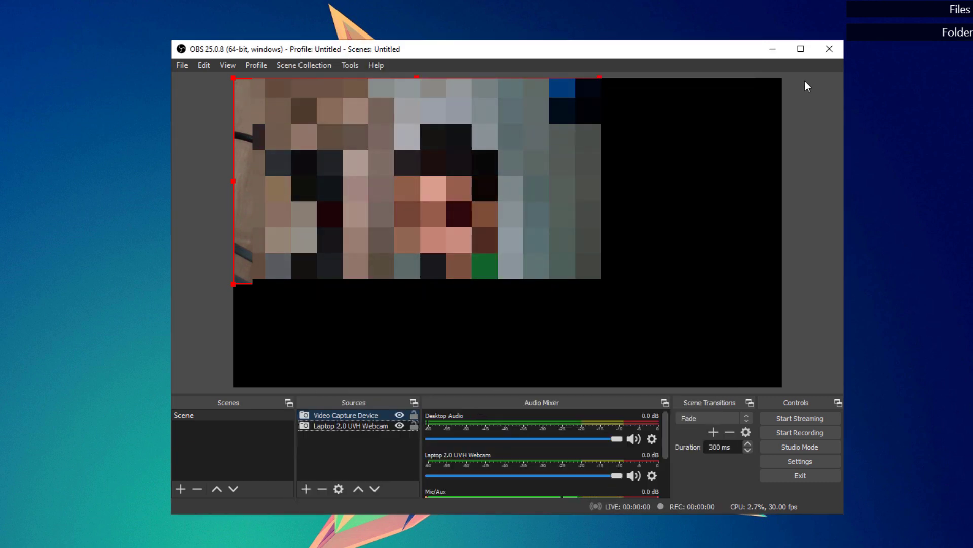
click(828, 49)
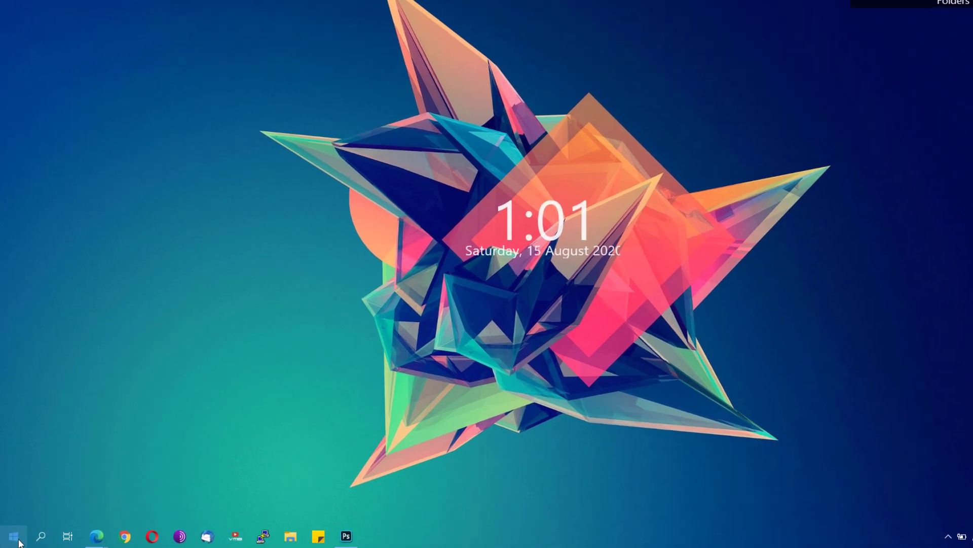
Open Windows Update in the Windows Settings, resume the paused updates and pause updates for 7 days.
click(12, 537)
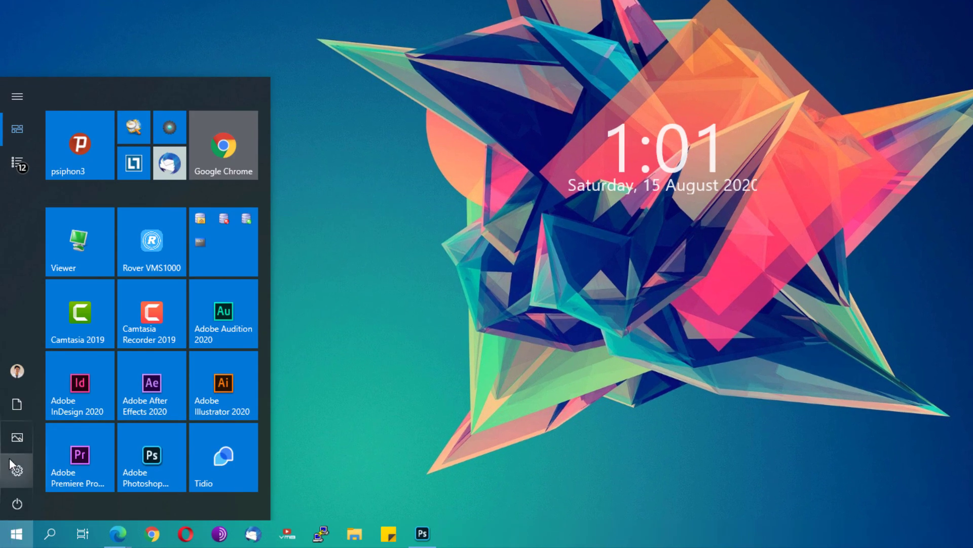
click(12, 470)
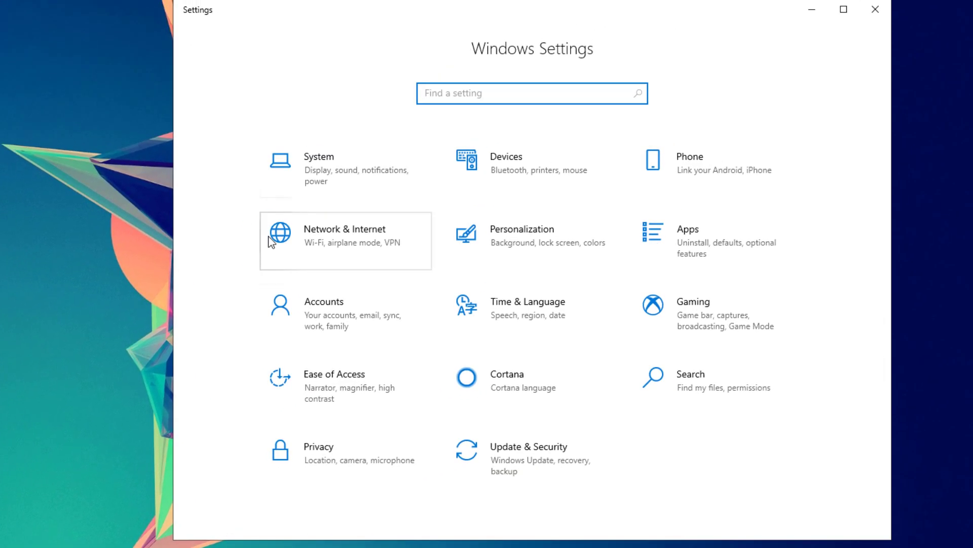
click(529, 450)
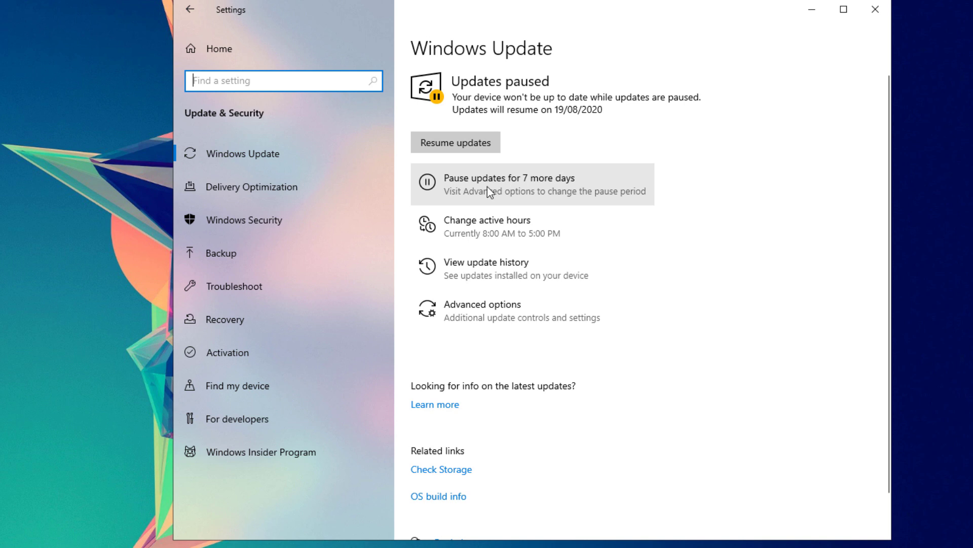
click(456, 145)
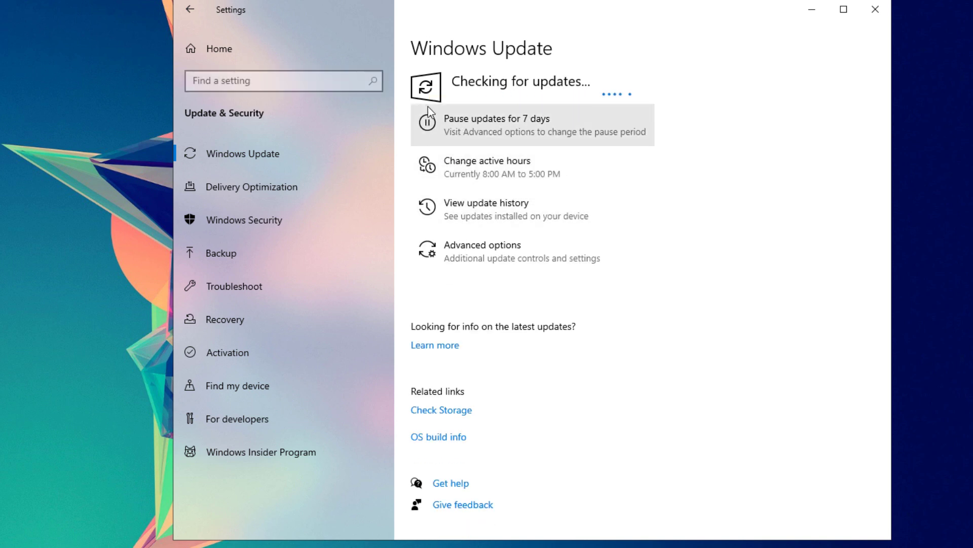
click(467, 127)
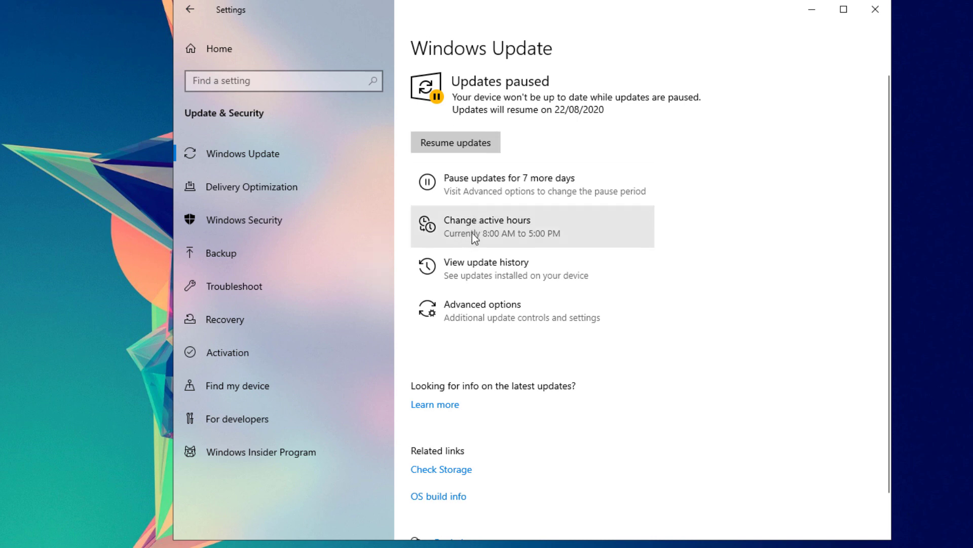
View the active hours settings of Windows Update, return to the update page and close Settings.
click(491, 232)
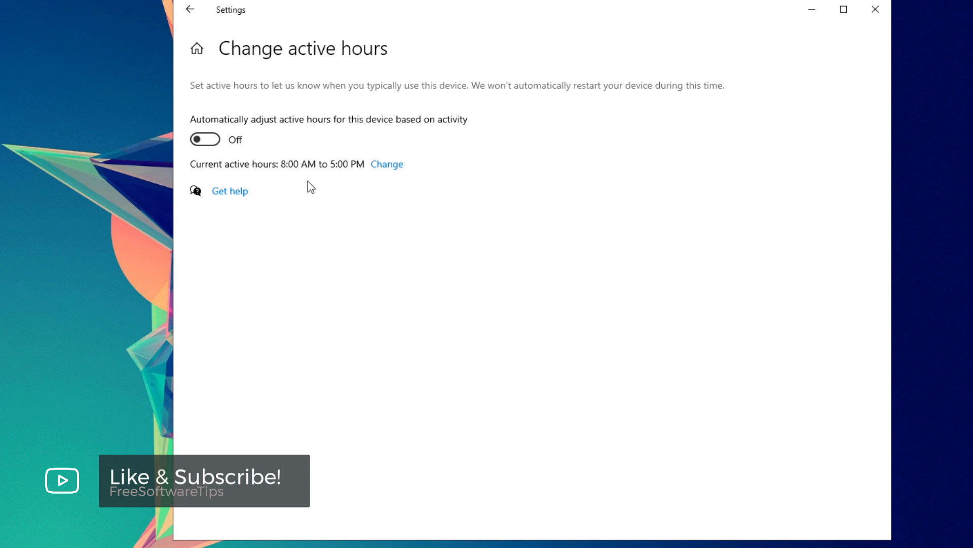
click(190, 13)
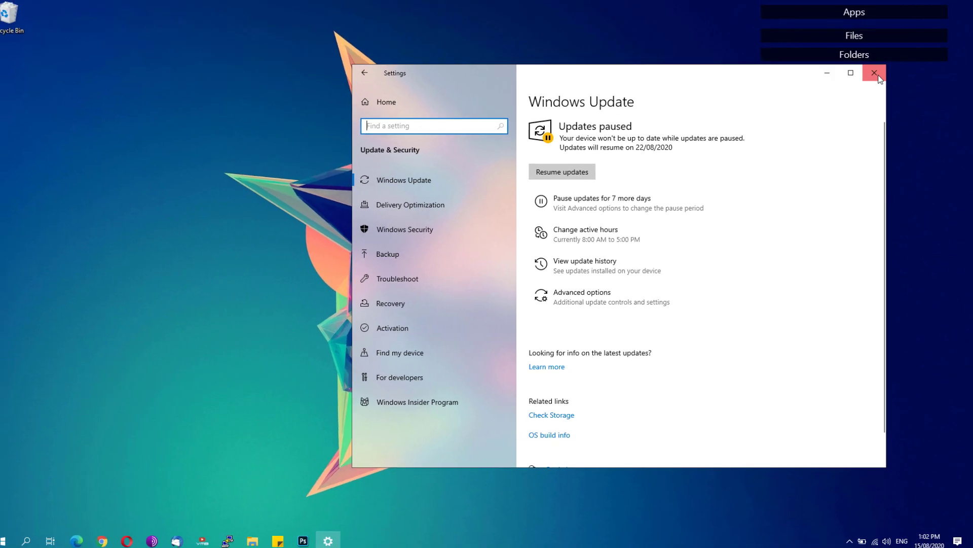
click(878, 76)
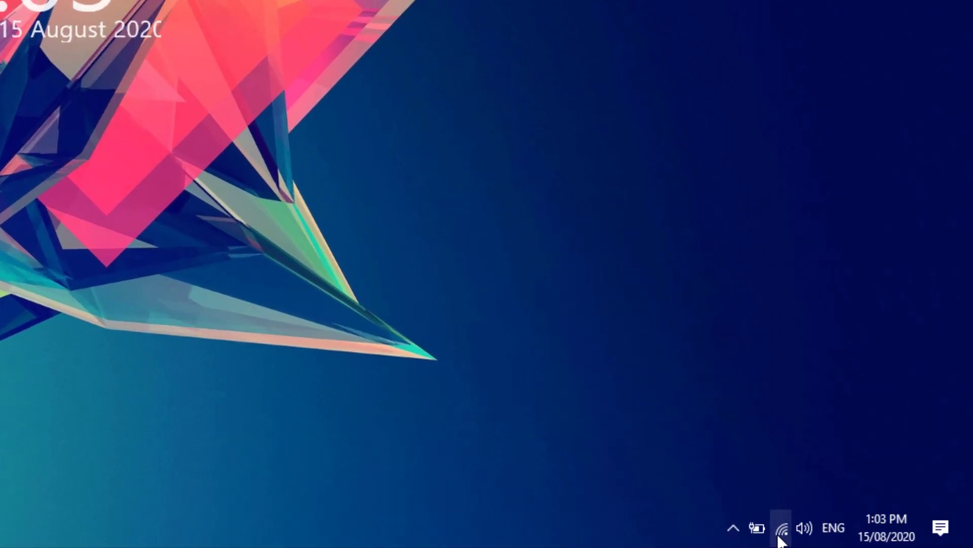
Open the Internet Protocol Version 4 (TCP/IPv4) properties of the Wi-Fi adapter from the Network & Internet settings.
right_click(780, 541)
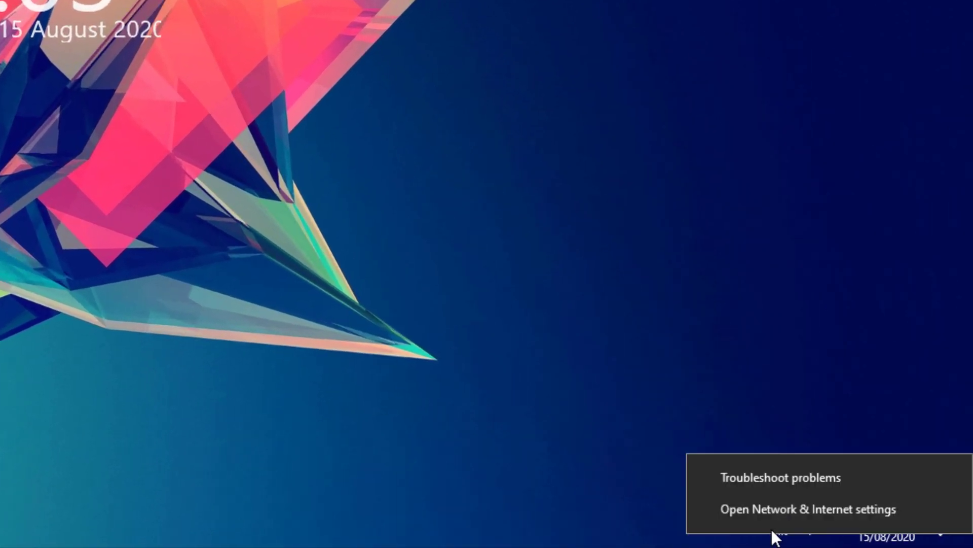
click(751, 514)
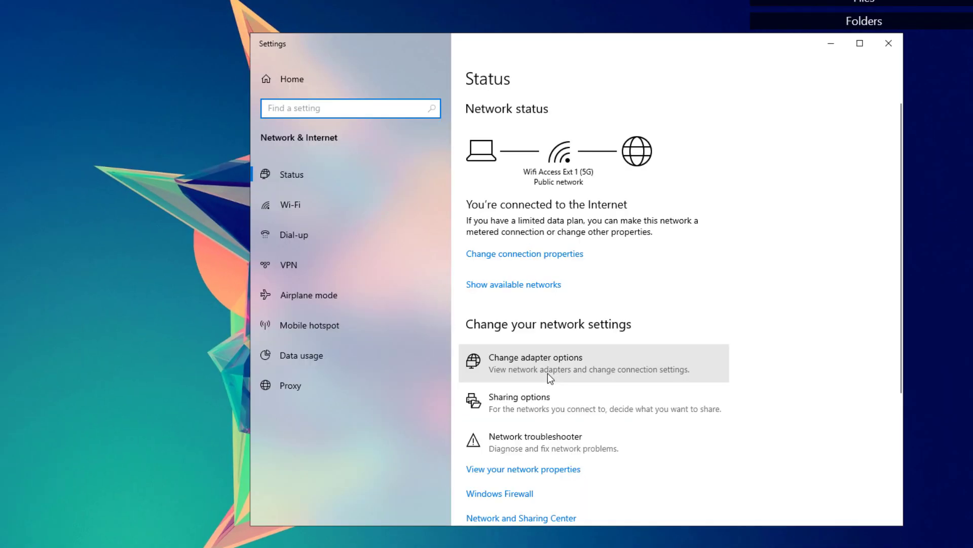
click(549, 374)
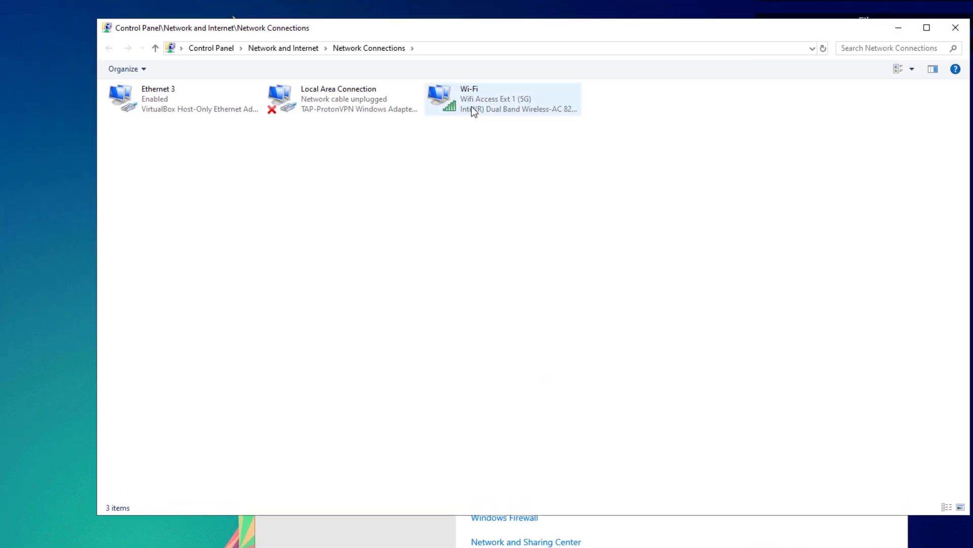
right_click(469, 107)
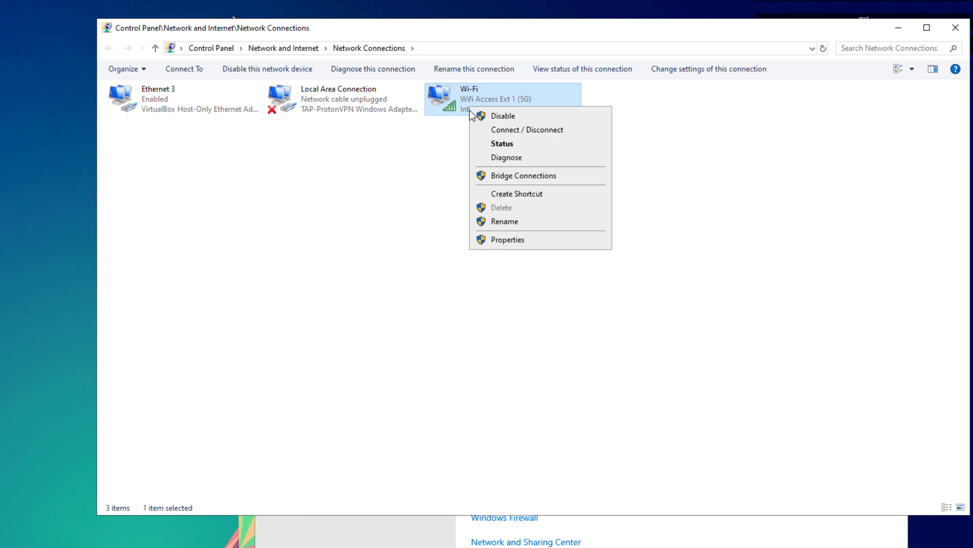
click(507, 243)
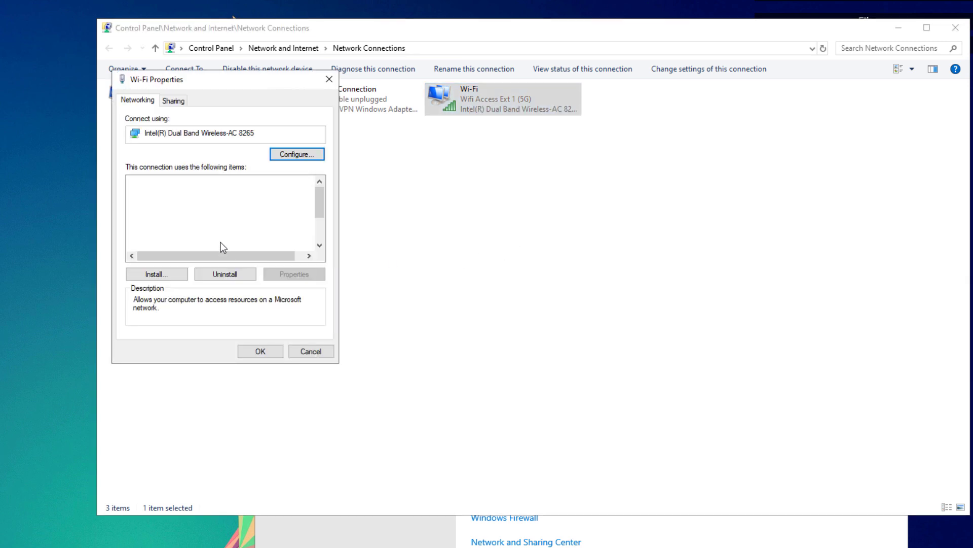
click(177, 235)
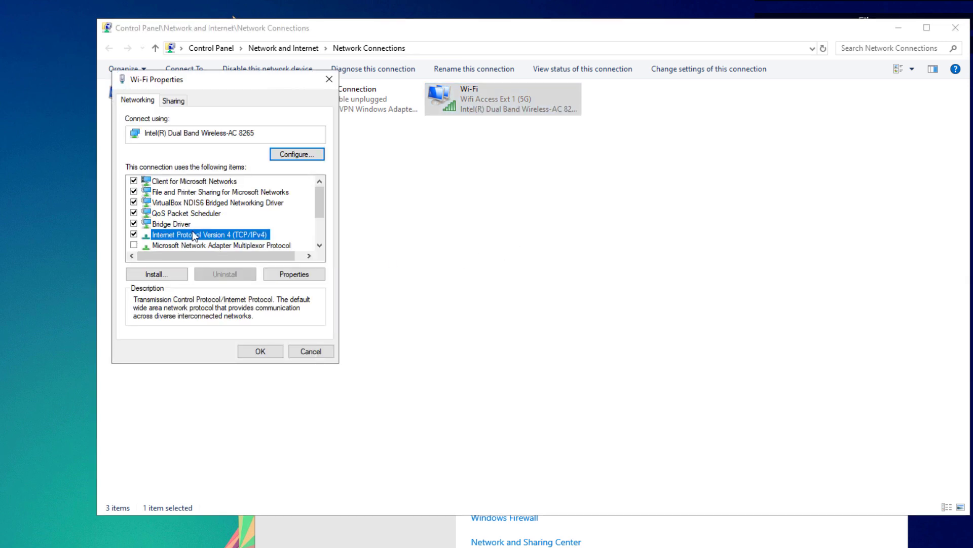
click(296, 275)
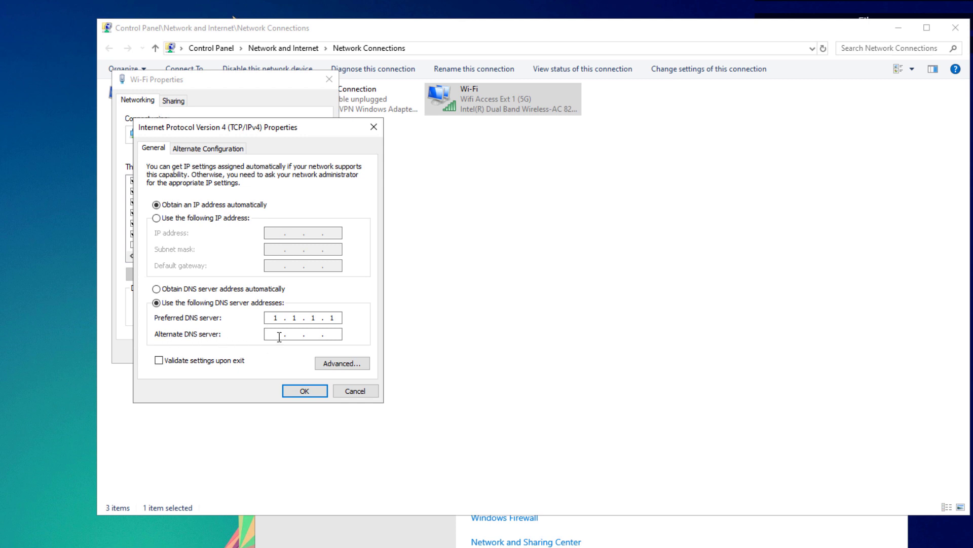
Set the alternate DNS server address beginning with 8.8.4, accept the properties, and close the Wi-Fi, Network Connections and Settings windows.
text(8.8.4.)
click(290, 394)
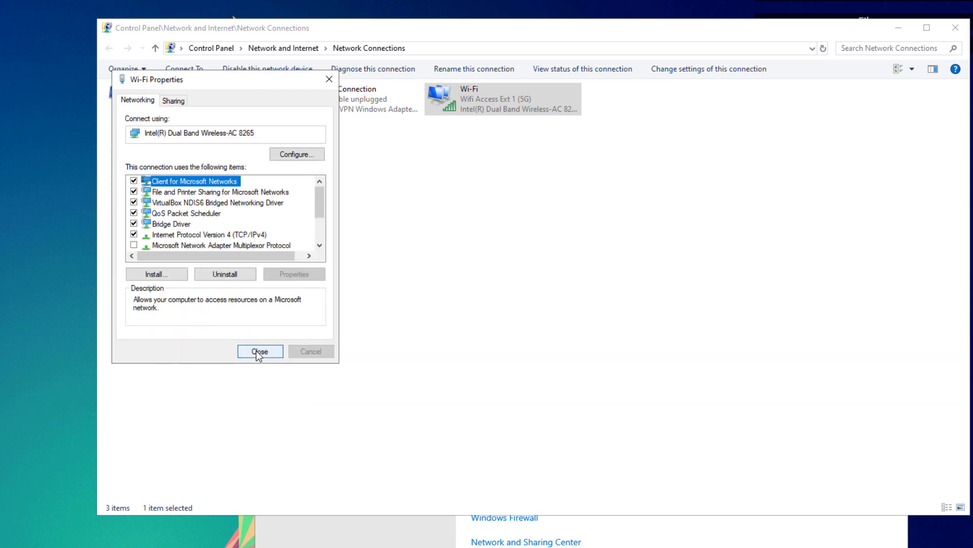
click(256, 350)
click(956, 28)
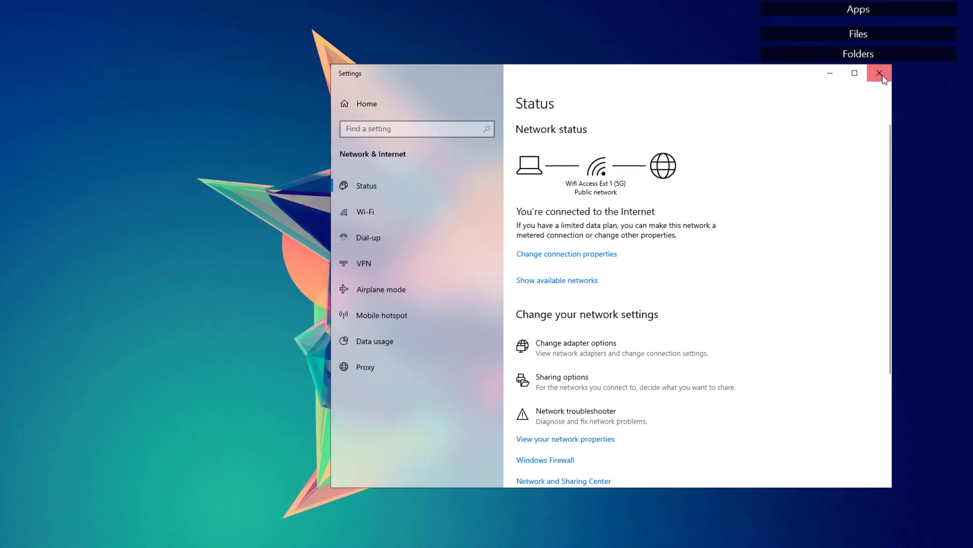
click(880, 74)
Find Command Prompt through the Windows search and run it as administrator.
click(10, 536)
text(co)
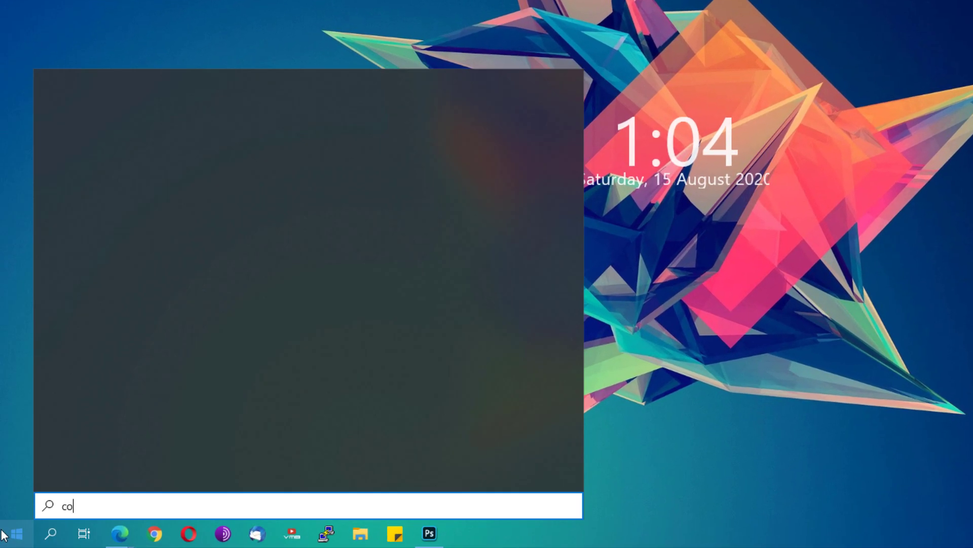
text(mmand prompt)
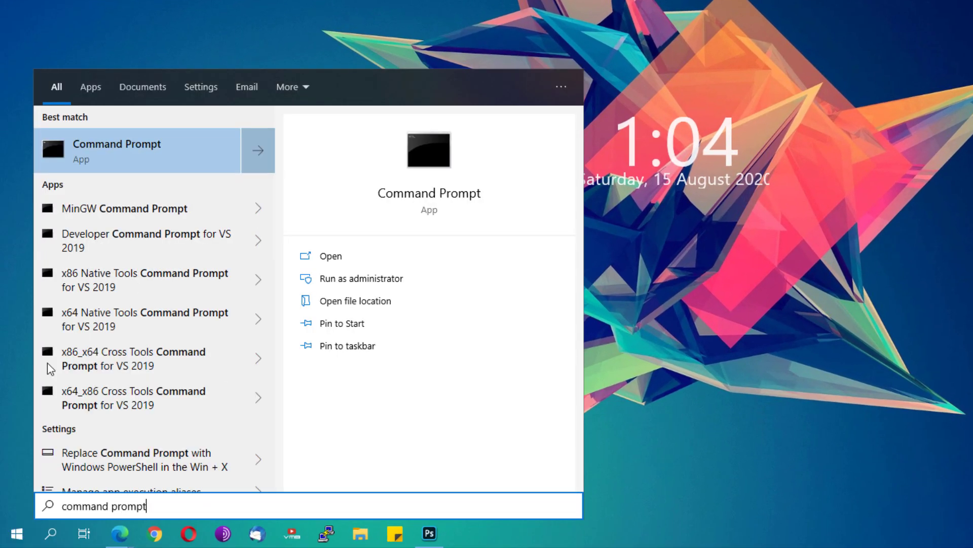
right_click(131, 157)
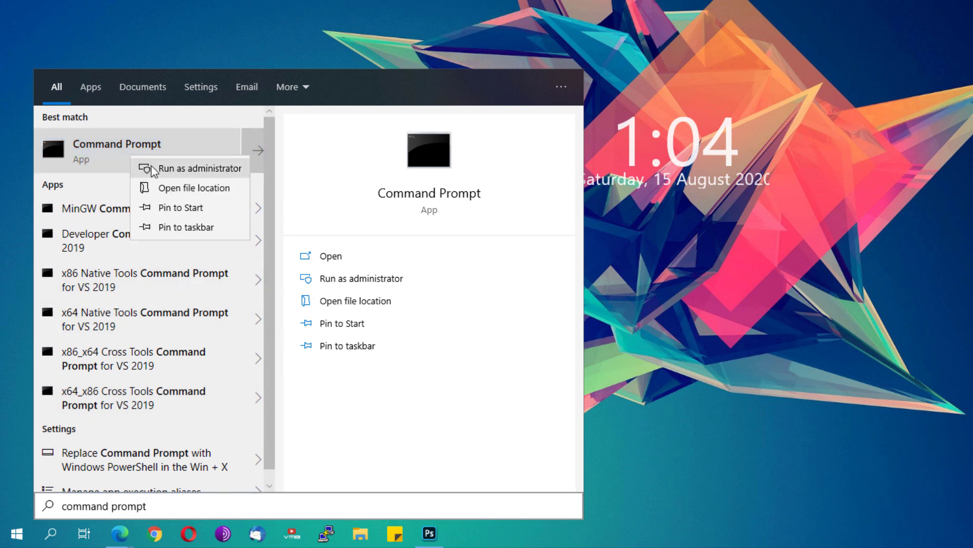
click(151, 167)
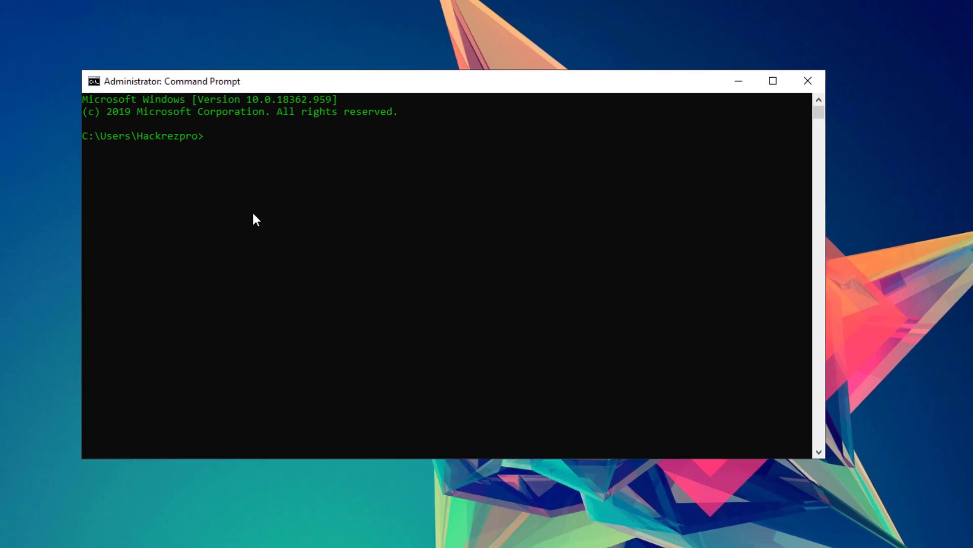
Flush the DNS resolver cache with ipconfig /flushdns and close Command Prompt.
text(ipconfig /flushdns)
key(Return)
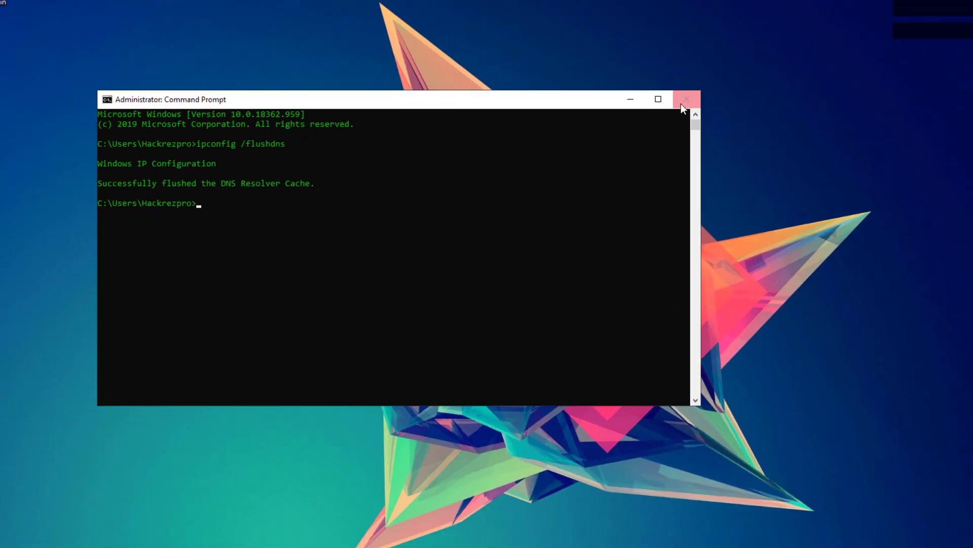
click(808, 81)
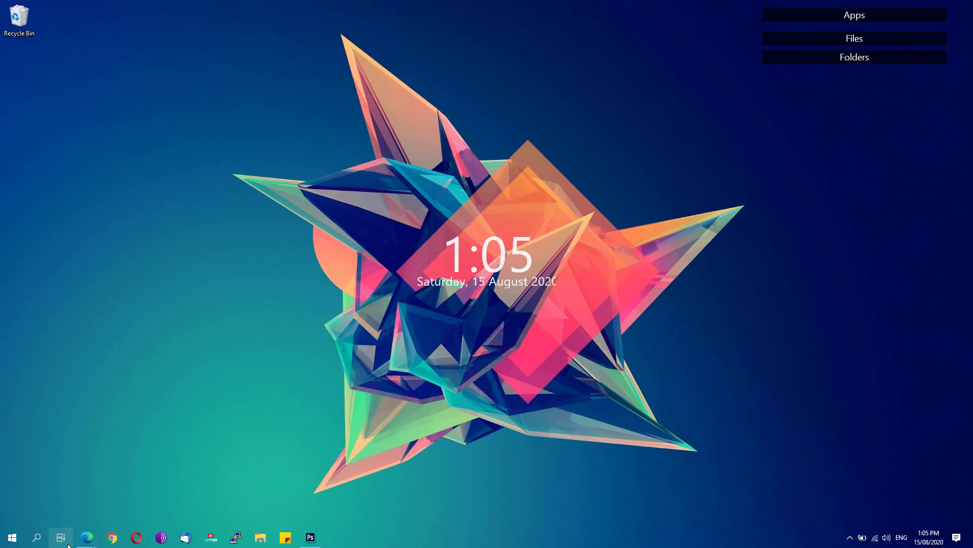
mouse_move(87, 542)
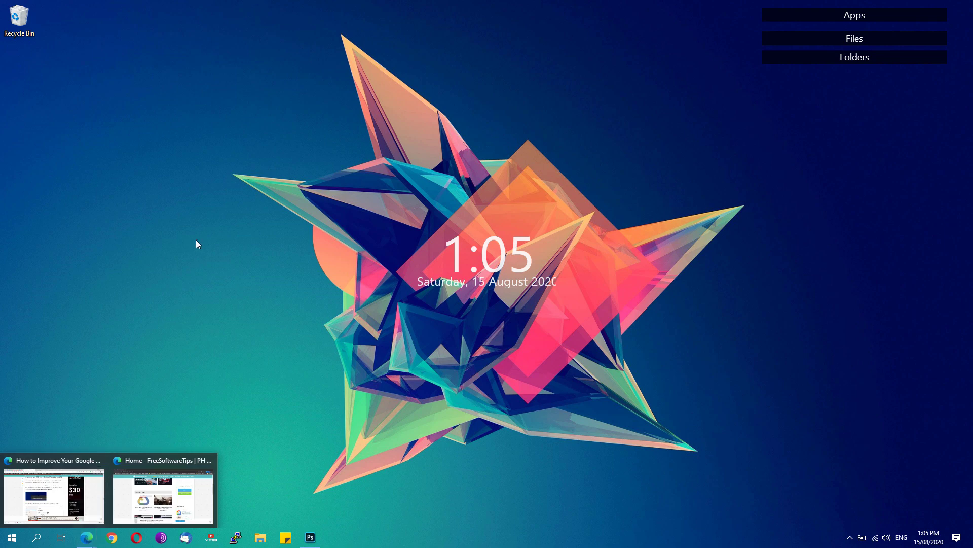